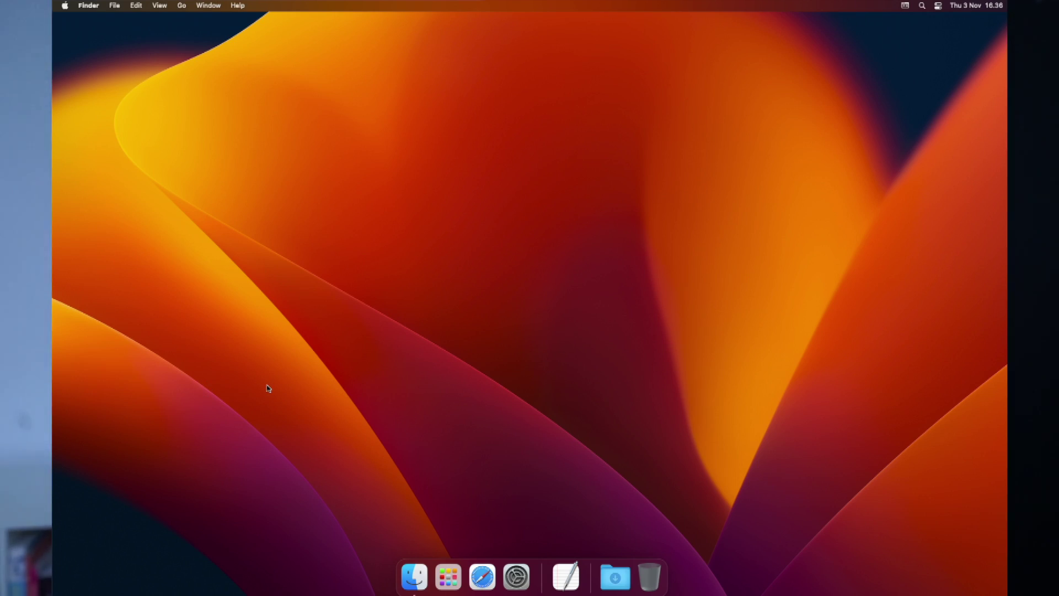
- Launch TextEdit from Spotlight and select all the text in the new document
text(text)
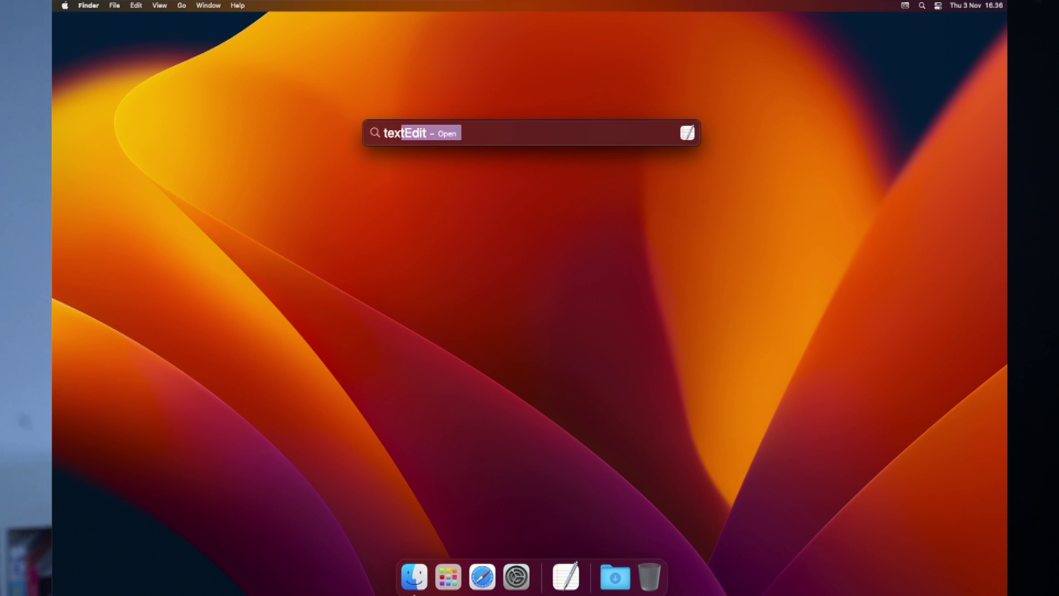
key(Return)
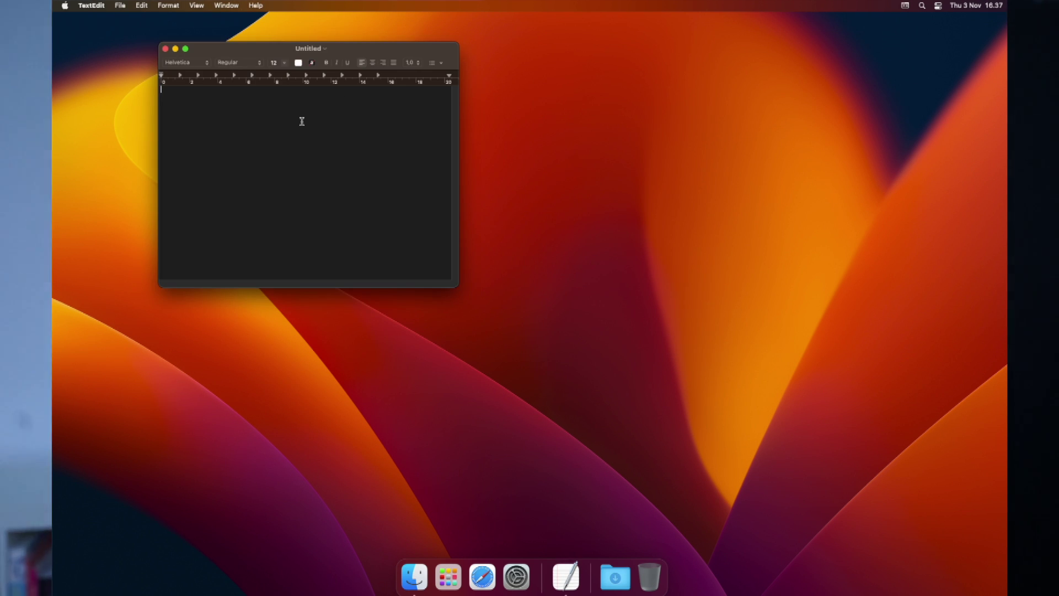
text(ngksl)
key(super+a)
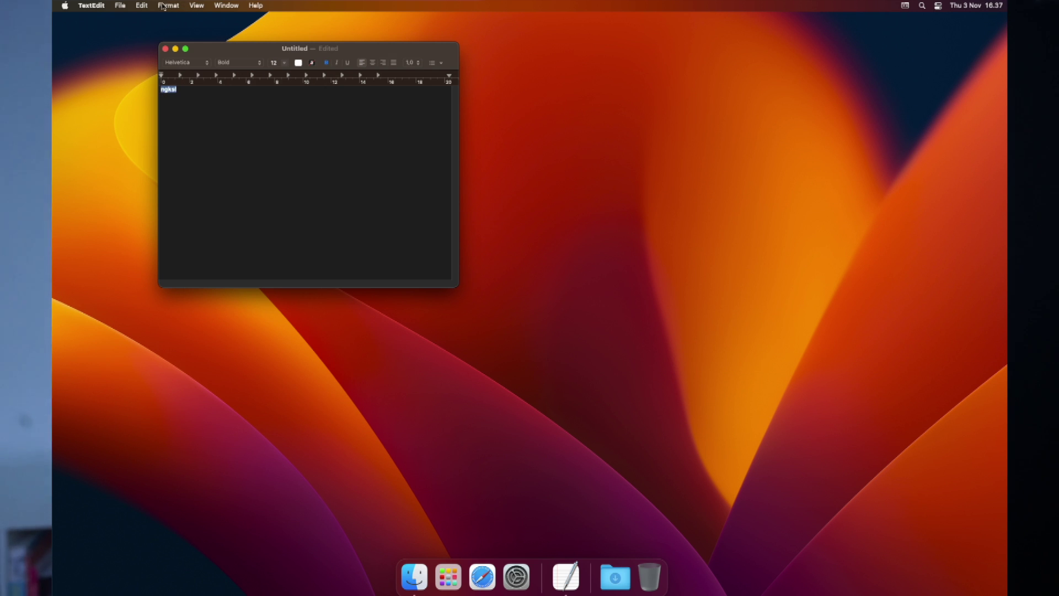
- Convert the document to plain text and type the Hello</h1> heading line
click(163, 5)
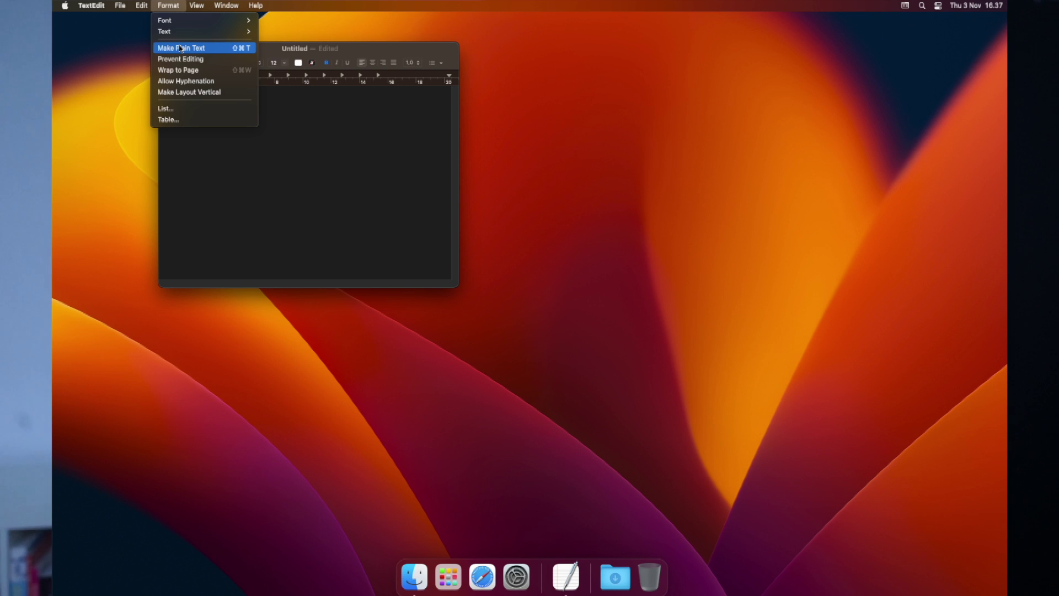
click(181, 48)
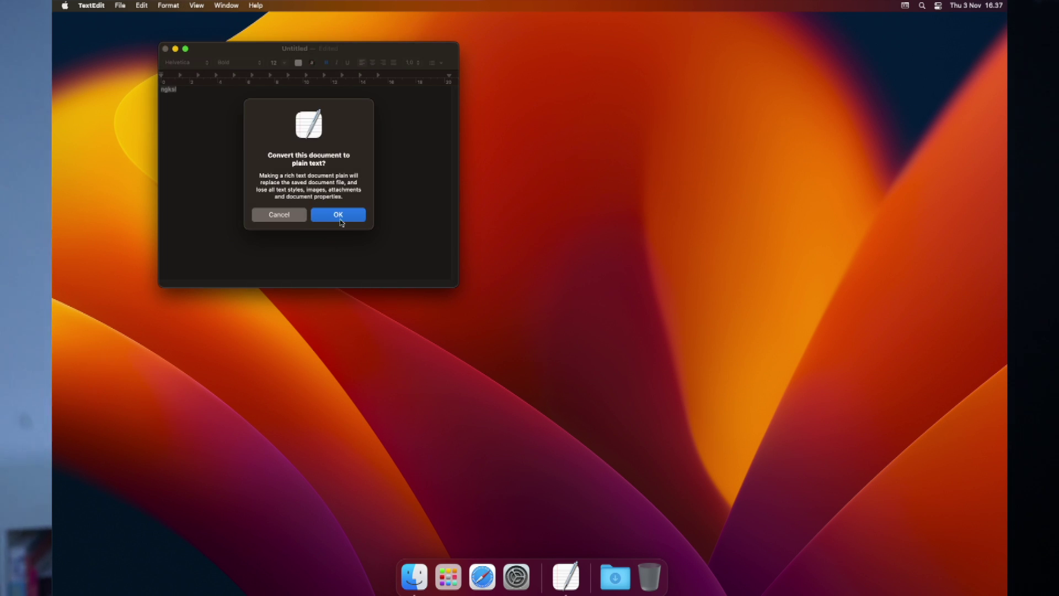
click(338, 214)
click(290, 142)
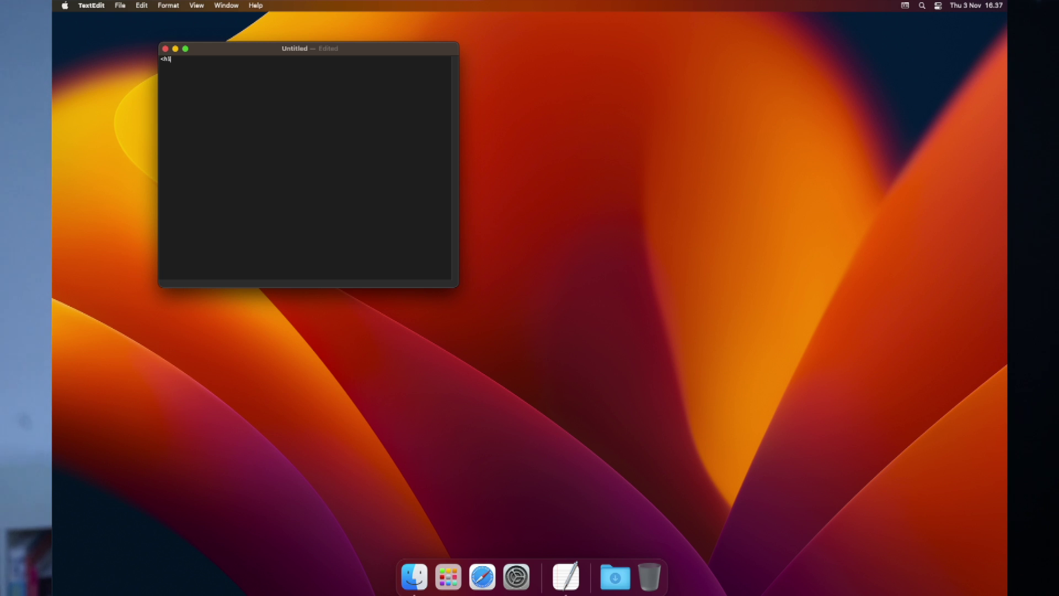
text(Hello</h1>)
key(Return)
key(Return)
- Add <p>paragraph</p>, save as index.html keeping the .html extension, and find it in Finder
text(<p>paragraph</p>)
key(super+s)
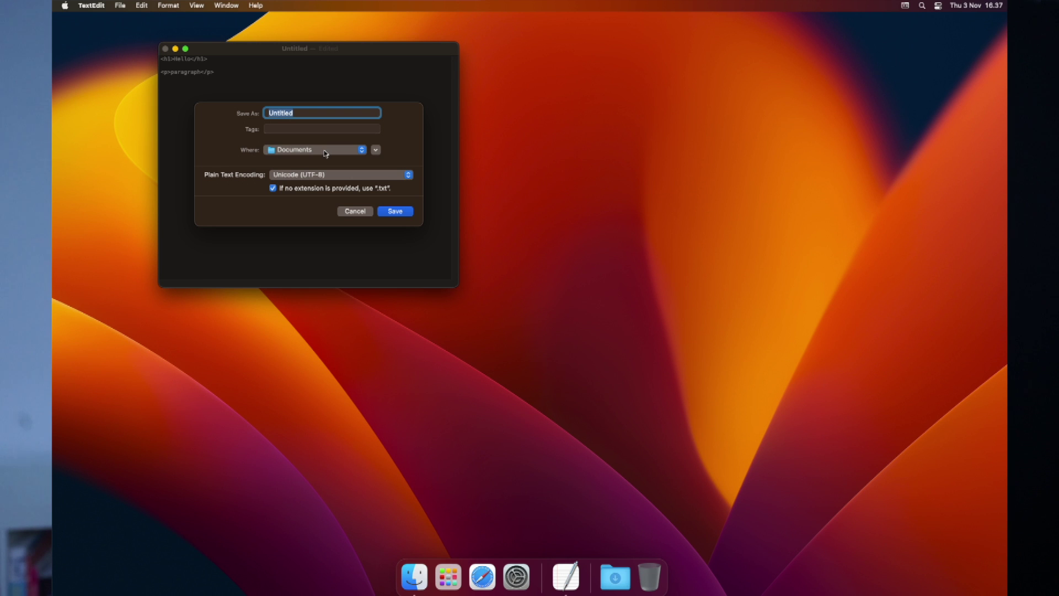
text(index.html)
click(400, 215)
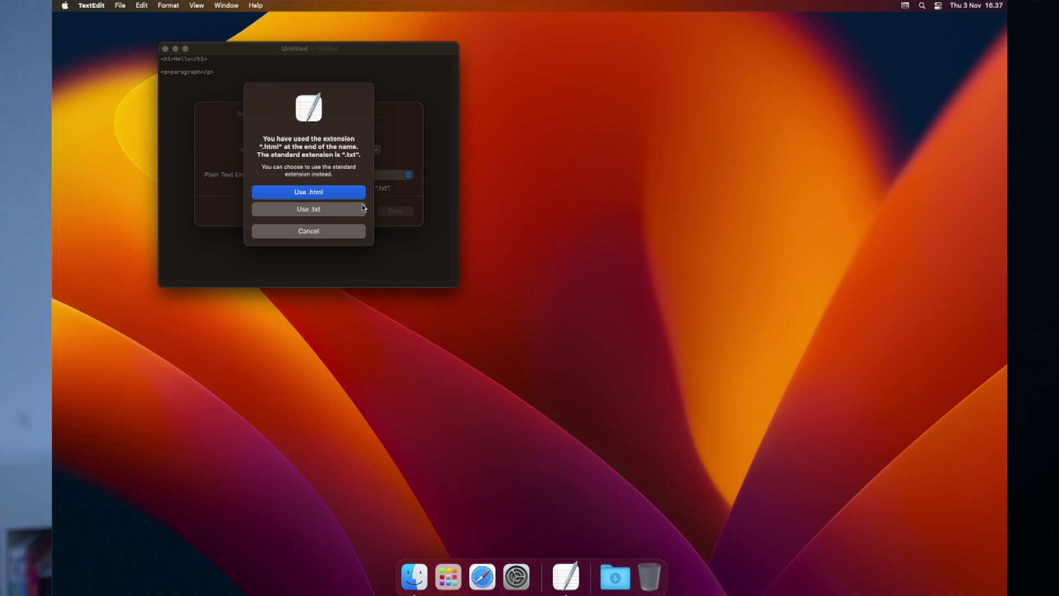
click(328, 199)
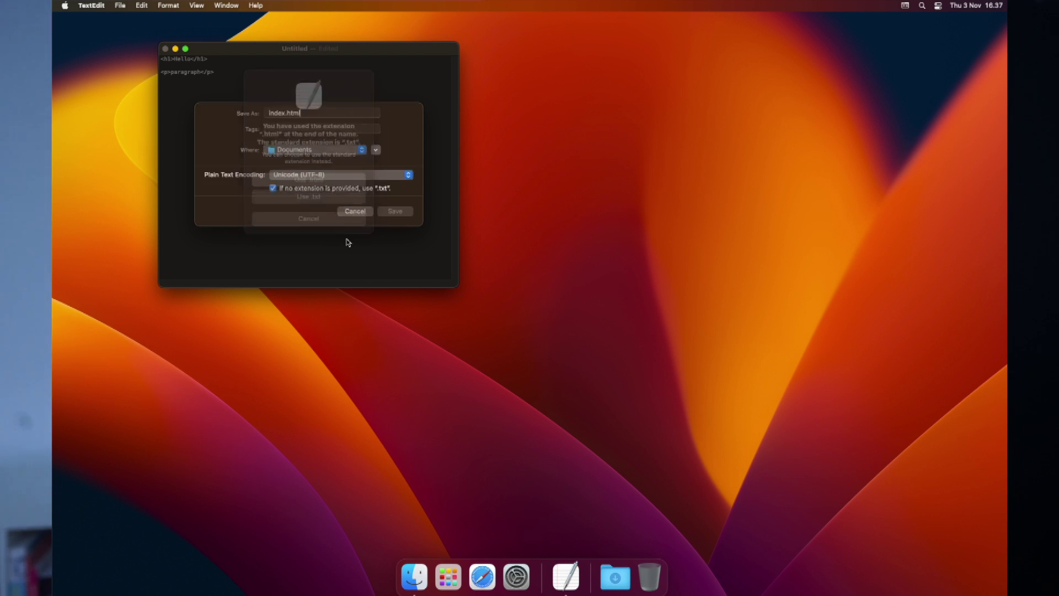
click(414, 576)
right_click(422, 155)
- Open index.html from Finder in Safari with Open With
mouse_move(475, 161)
click(531, 161)
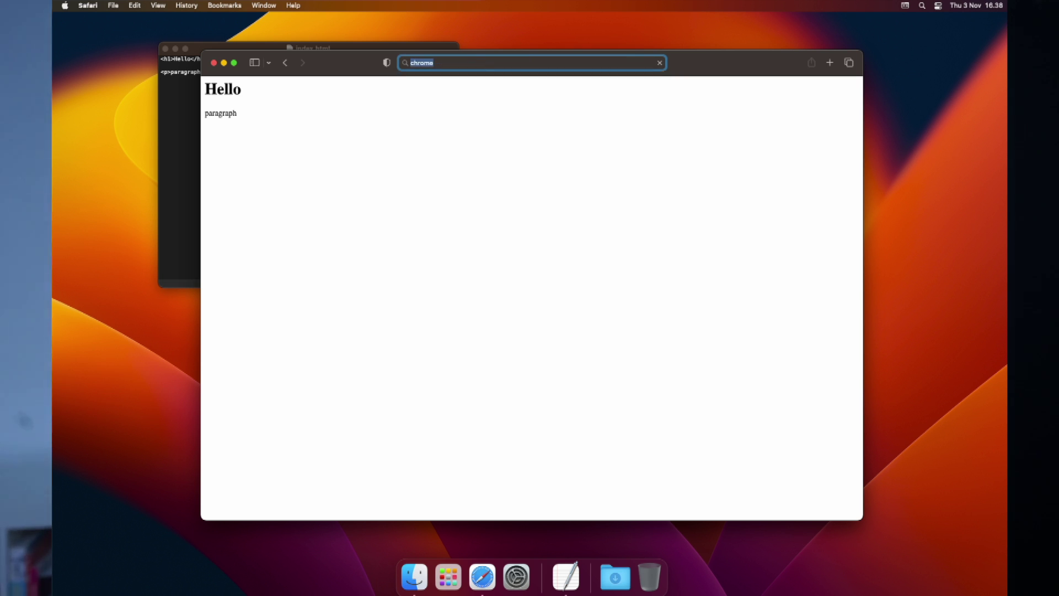
- Accept Google's cookies and download the Chrome installer, allowing downloads from google.com
click(581, 441)
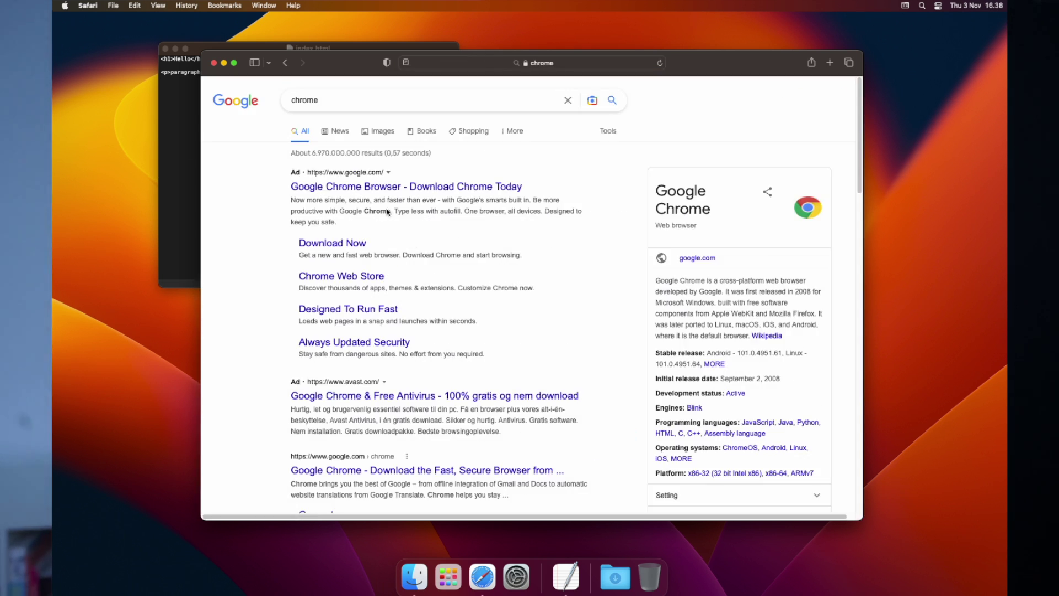
click(329, 246)
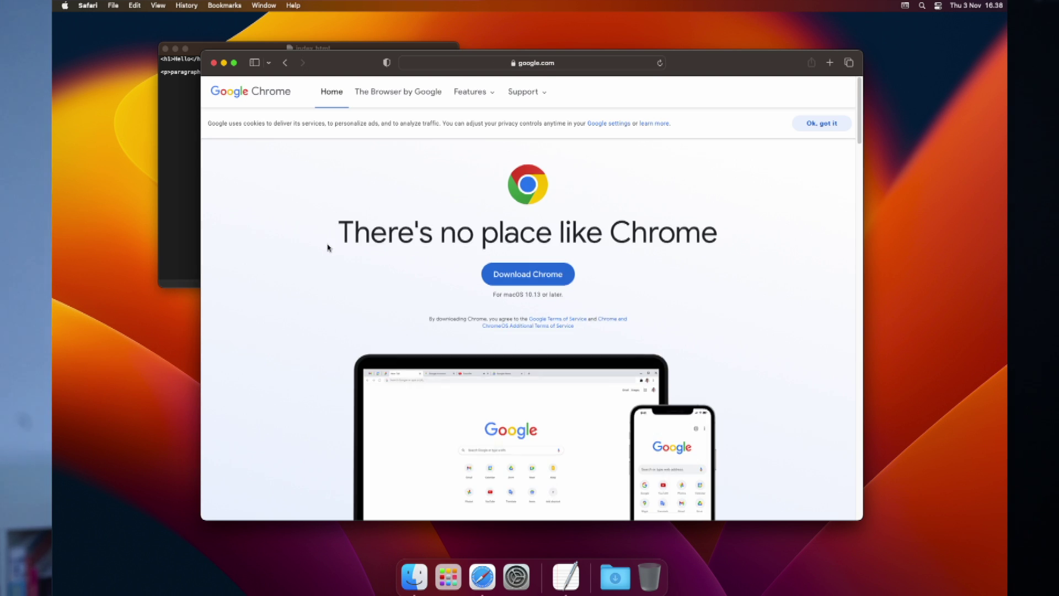
click(529, 268)
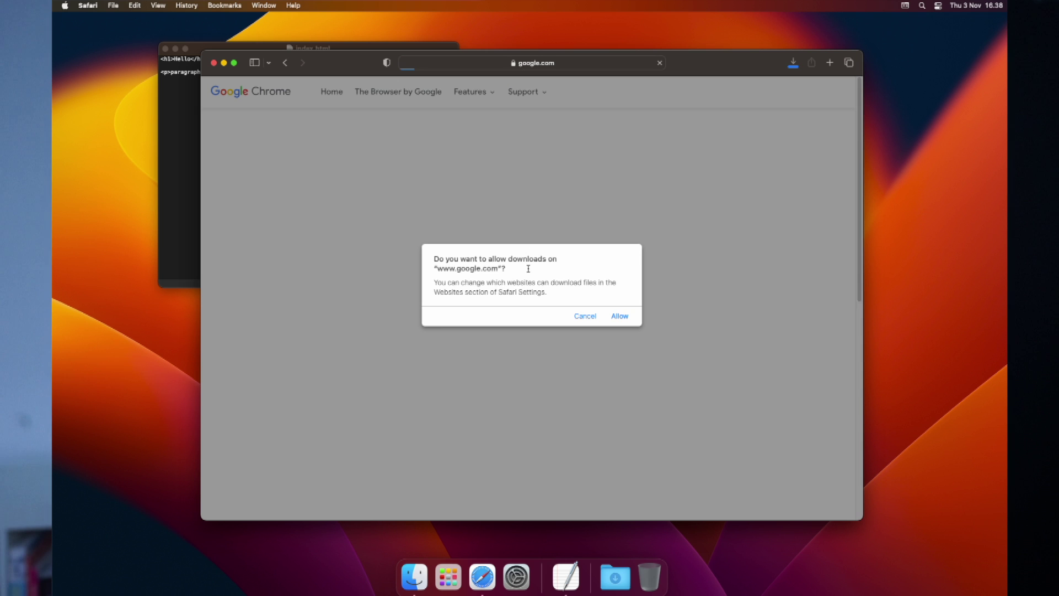
click(620, 317)
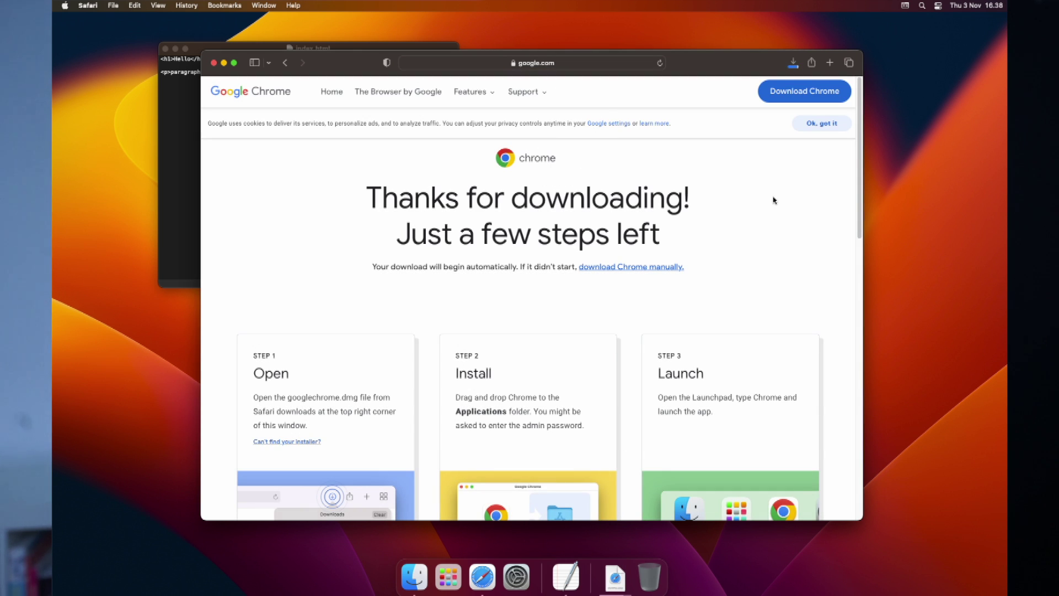
- Open googlechrome.dmg, copy Google Chrome into Applications, and launch it from Launchpad
click(792, 63)
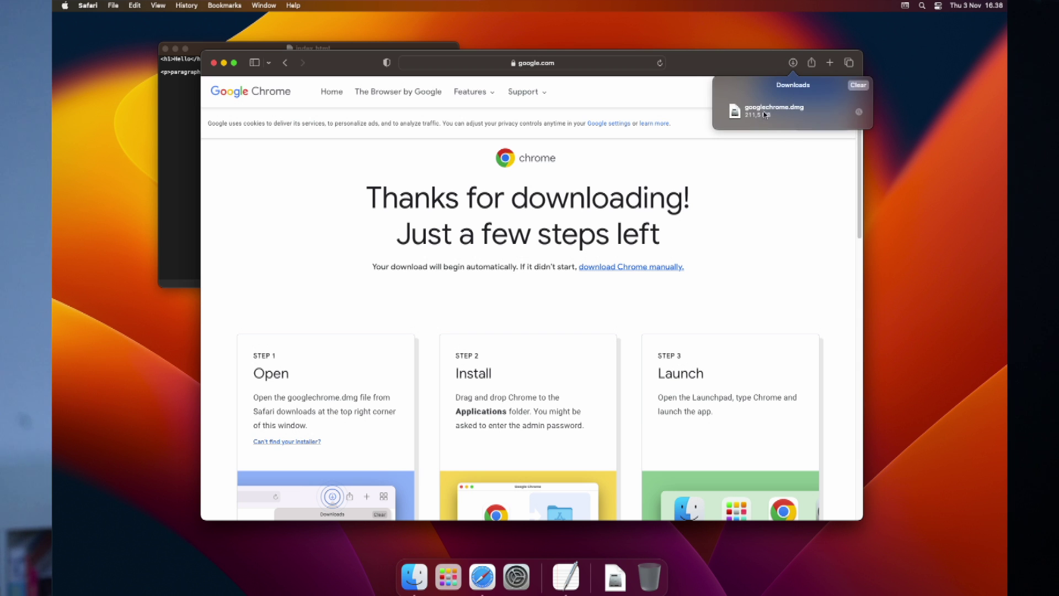
click(764, 115)
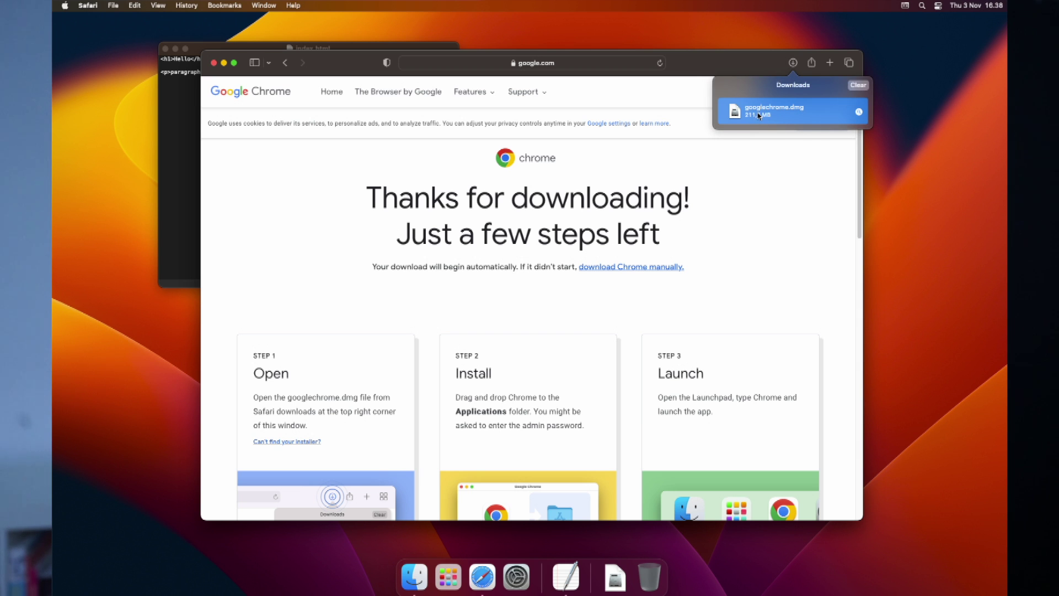
drag(294, 166, 296, 289)
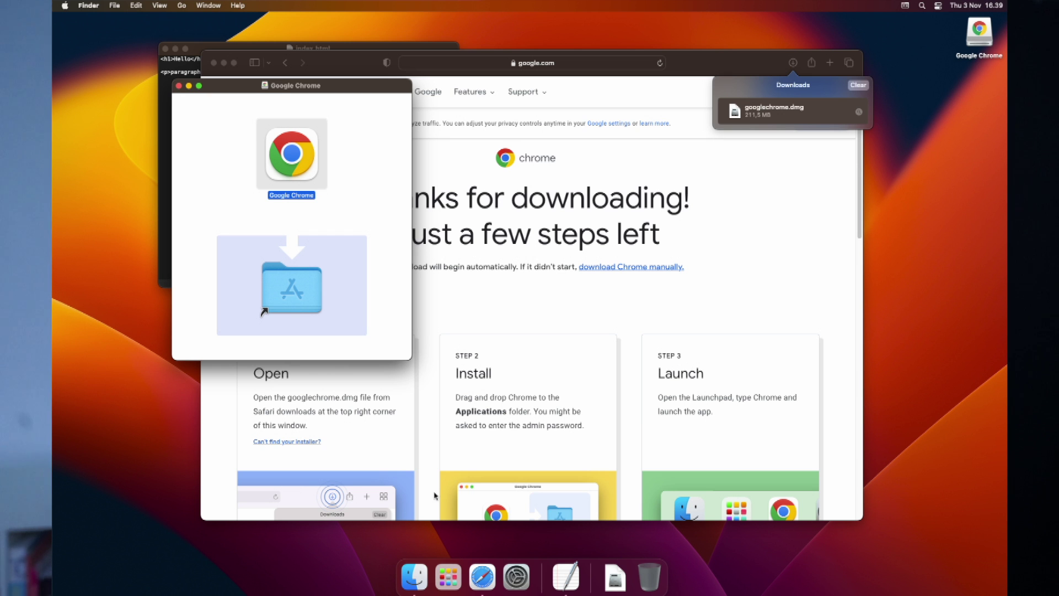
click(448, 575)
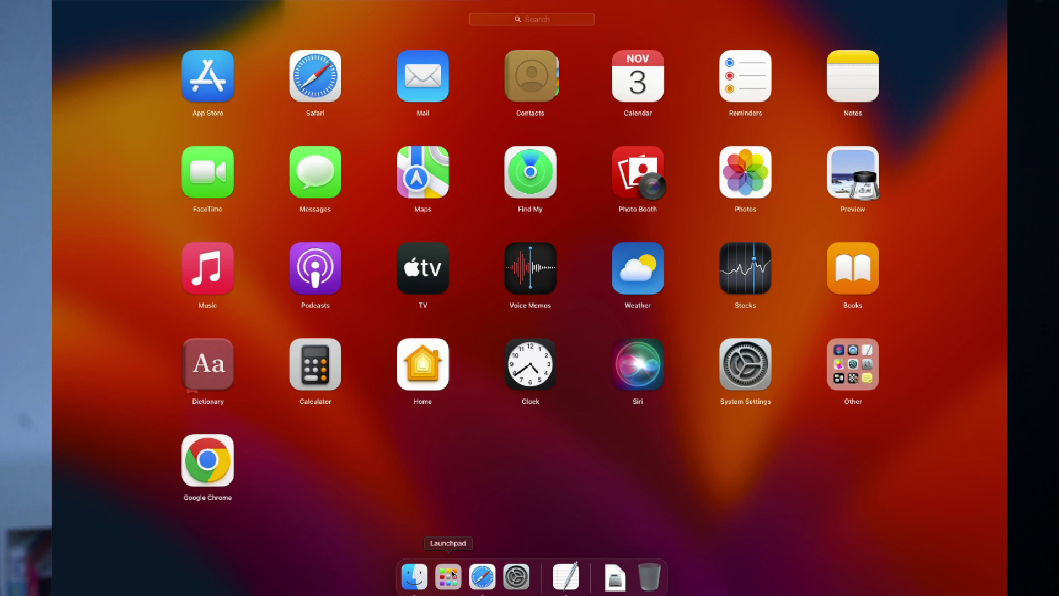
click(230, 470)
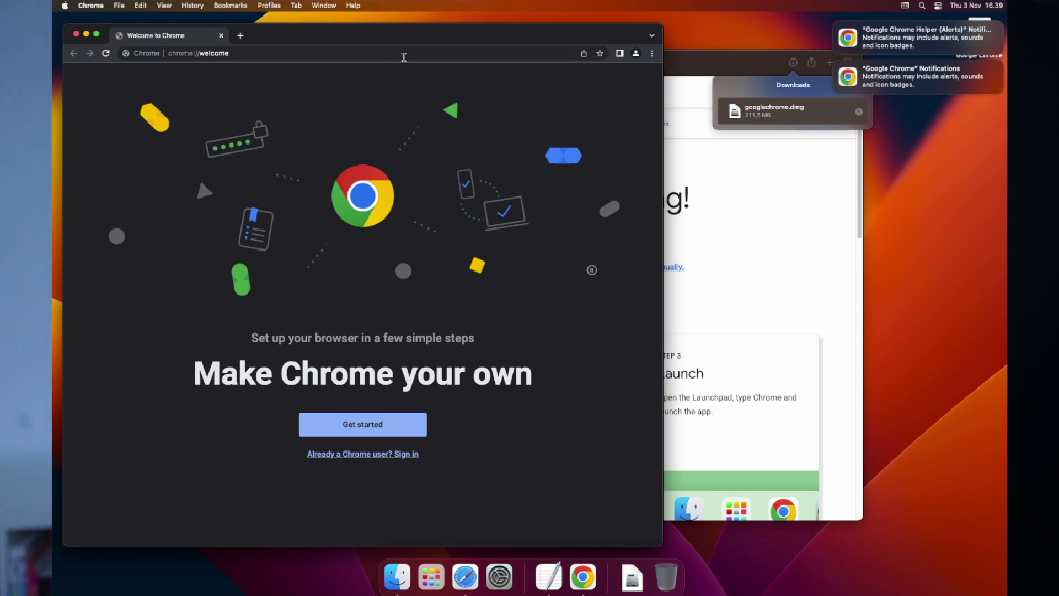
- Search Google for 'visual studio code' in Chrome
drag(380, 40, 545, 38)
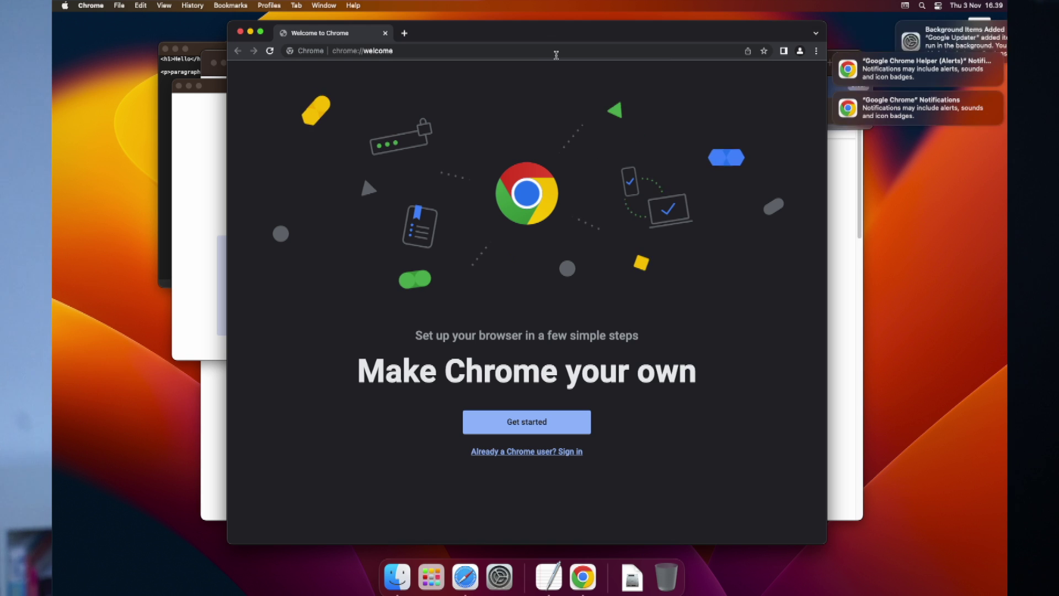
click(556, 53)
text(vis)
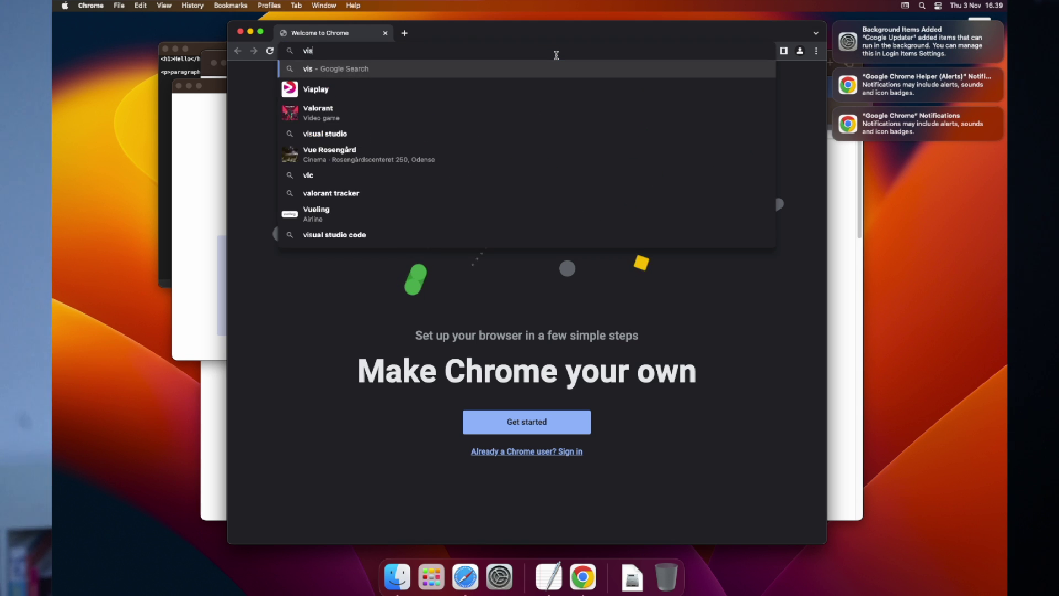
text(ual studio code)
key(Return)
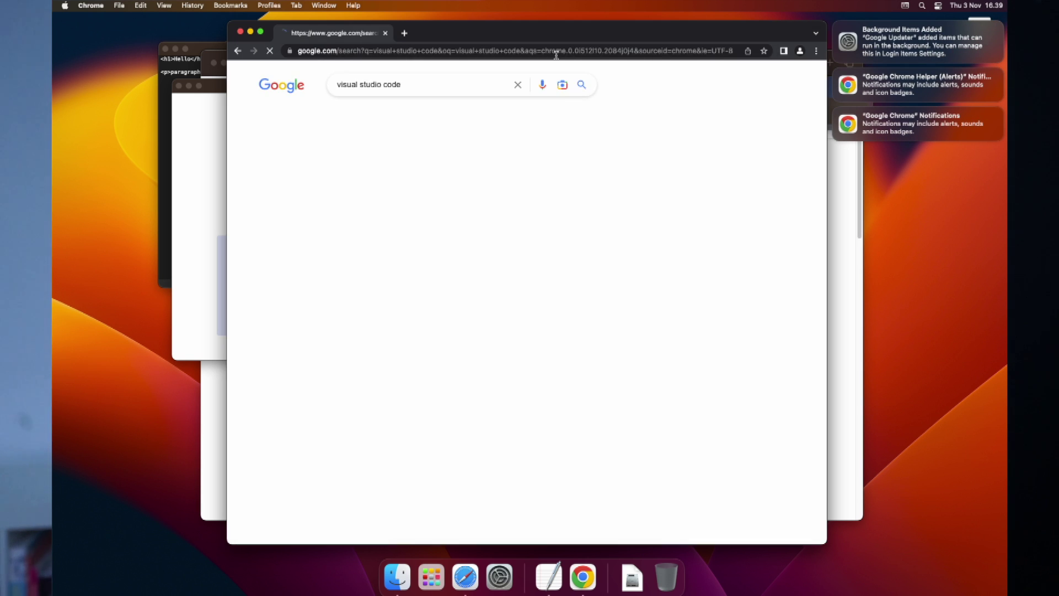
- Download Visual Studio Code for Mac, open the zip, and move the app into Applications
click(582, 448)
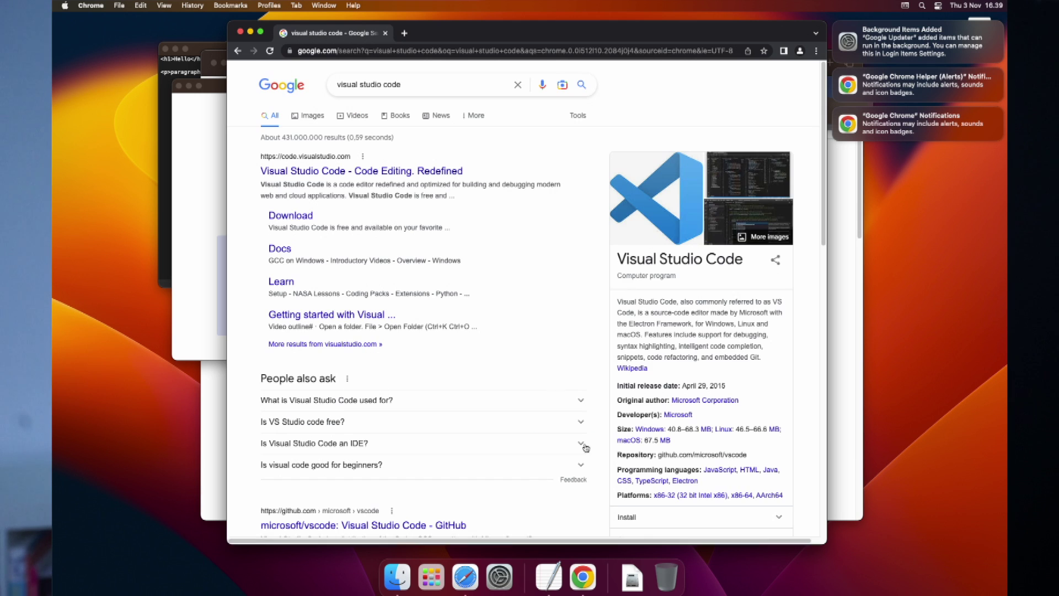
click(281, 216)
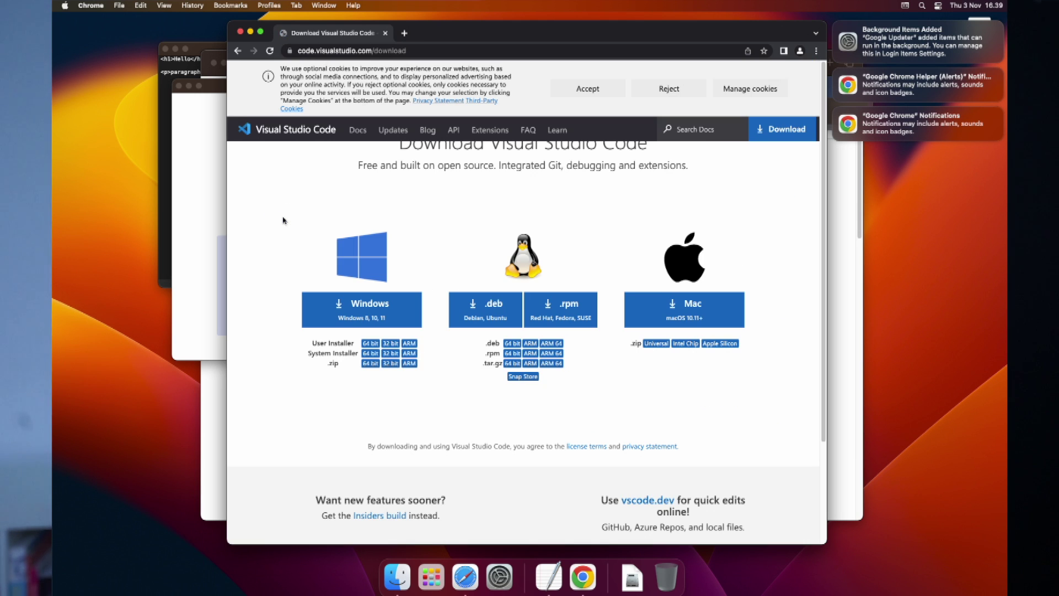
click(687, 305)
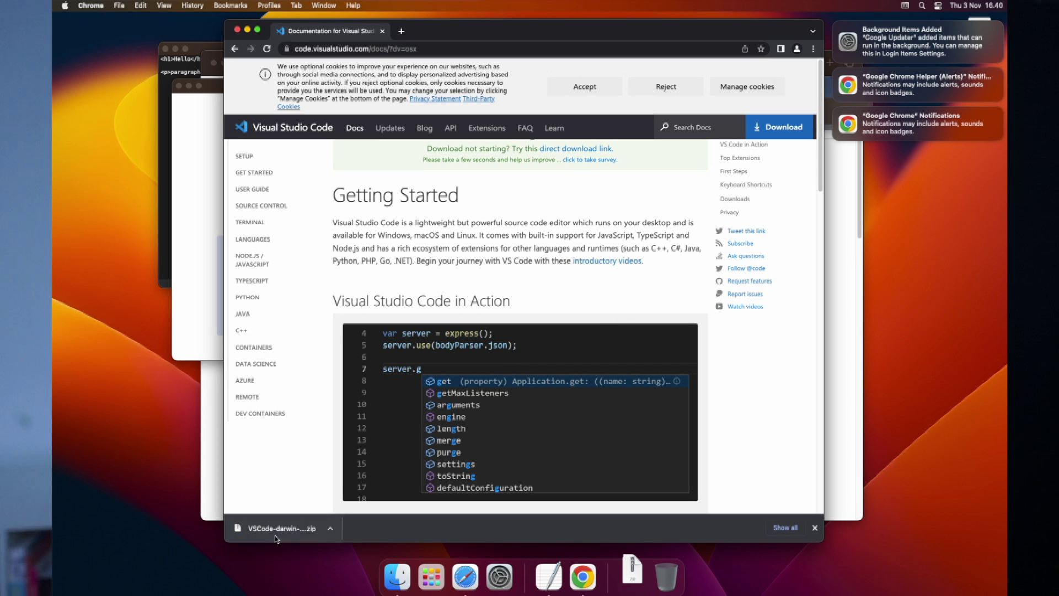
click(277, 531)
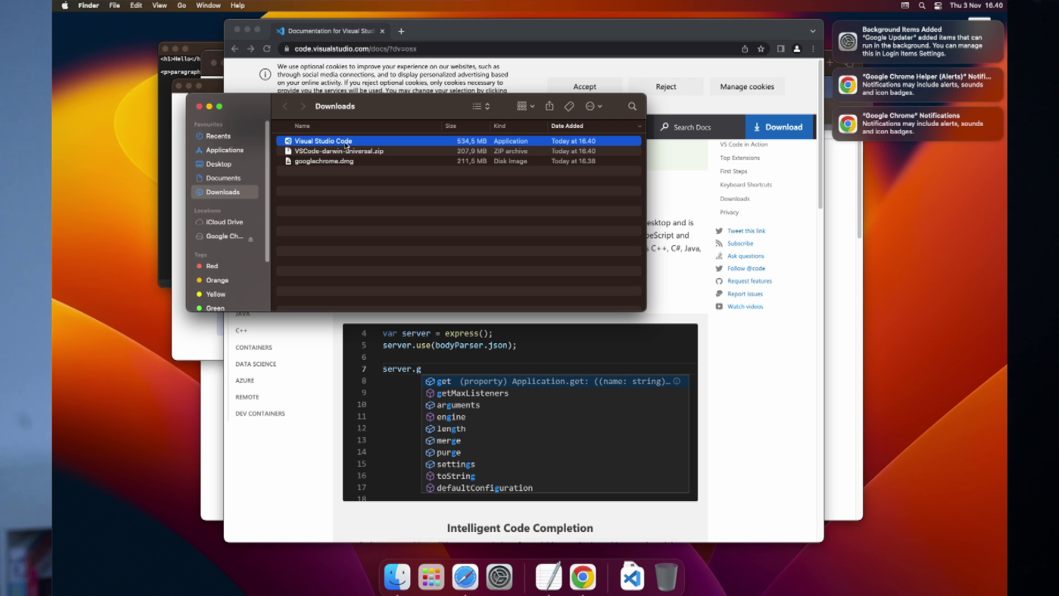
drag(346, 145, 241, 152)
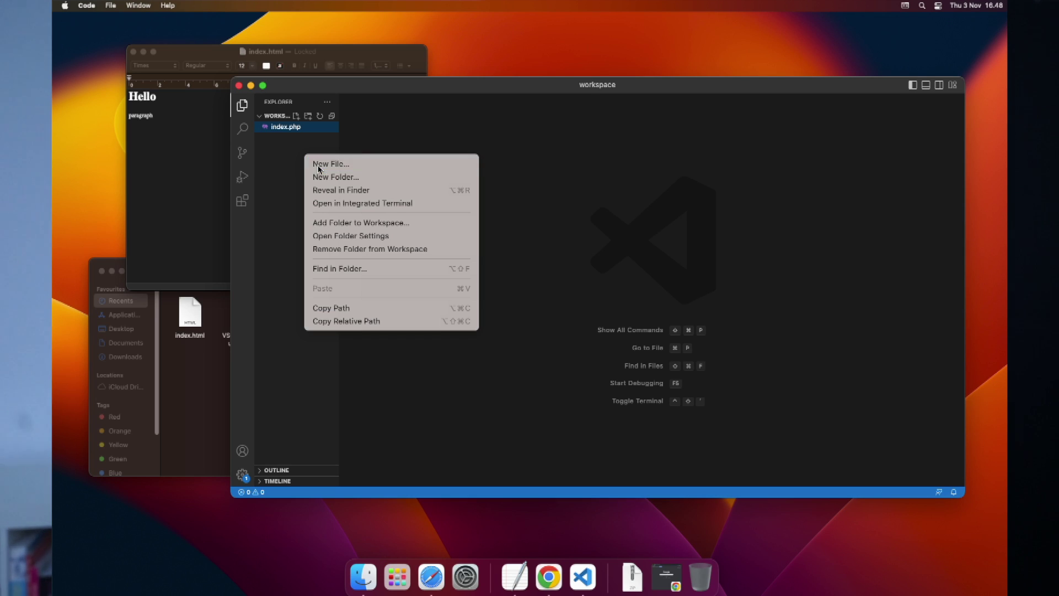
- Create test.php in the VS Code workspace and start its <h1> heading
click(330, 164)
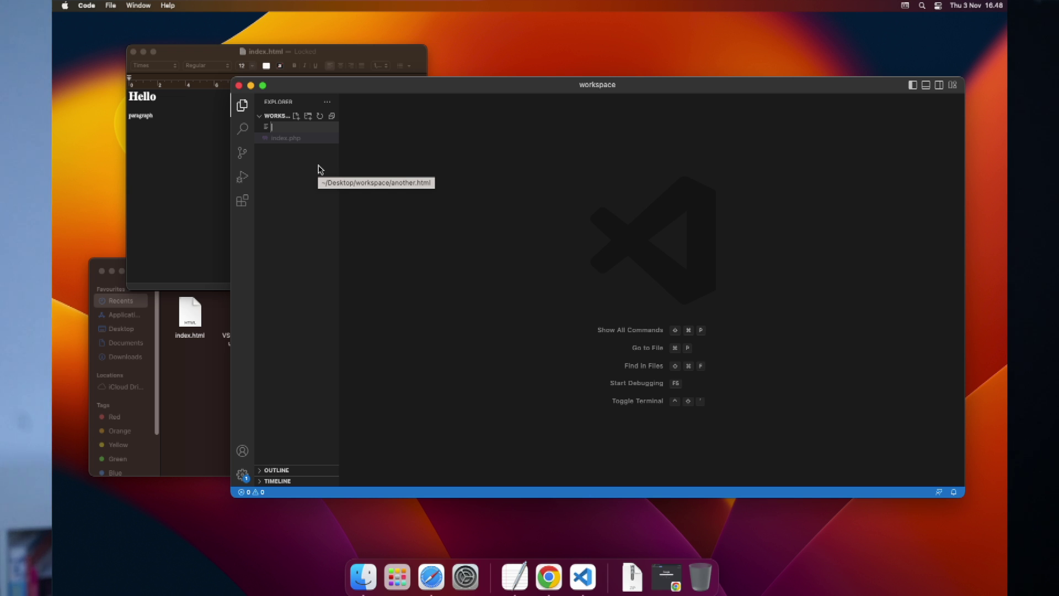
text(test.)
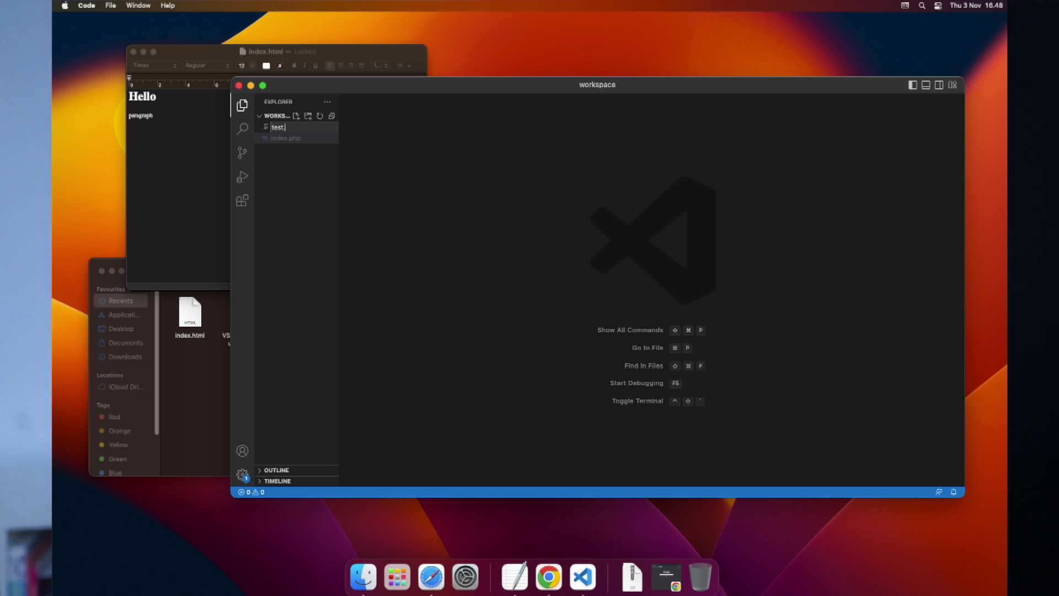
text(php)
key(Return)
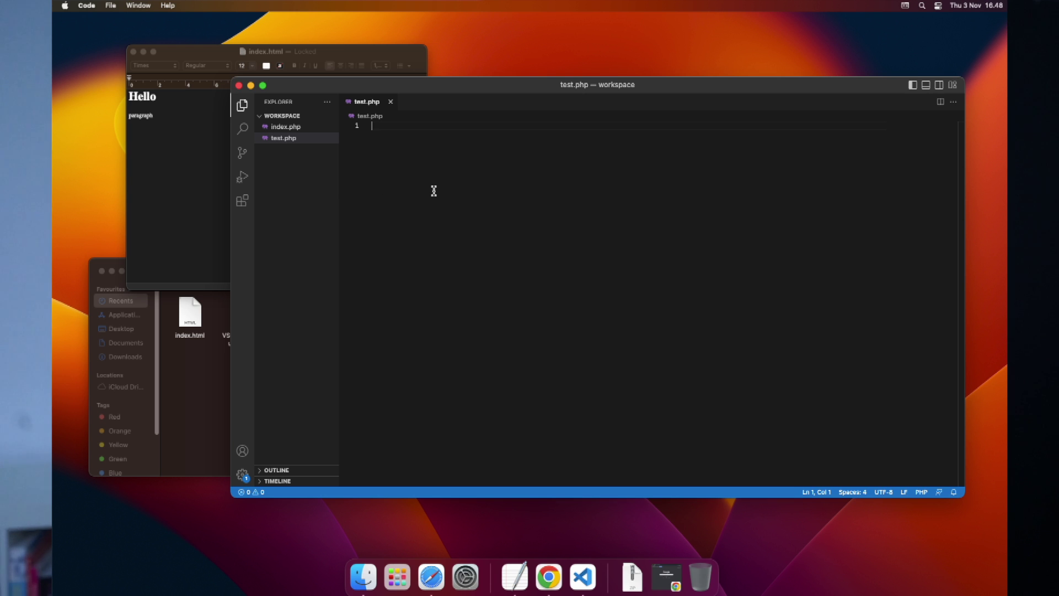
text(<h1>)
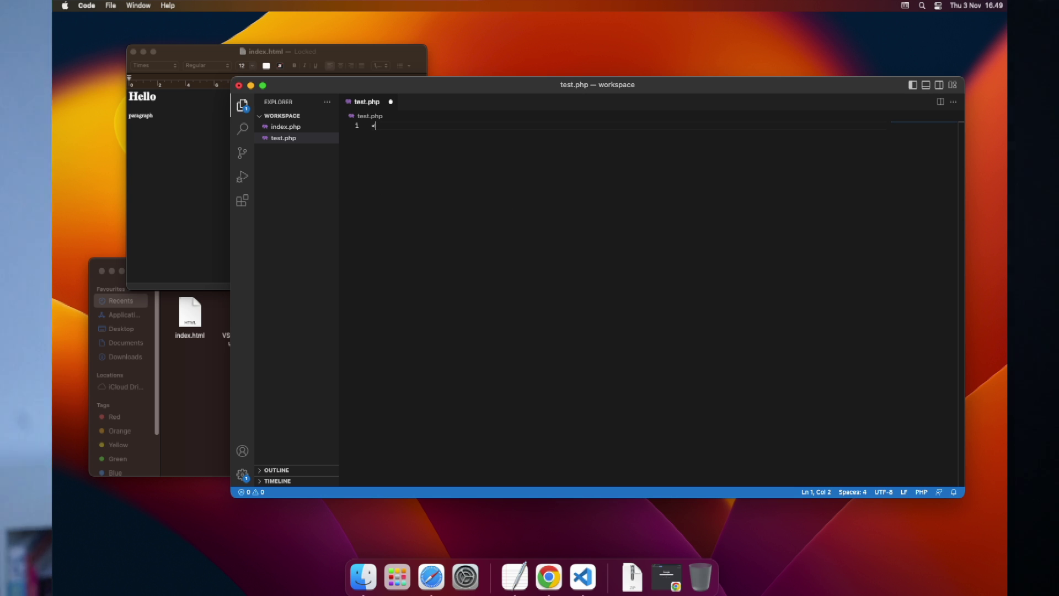
key(Return)
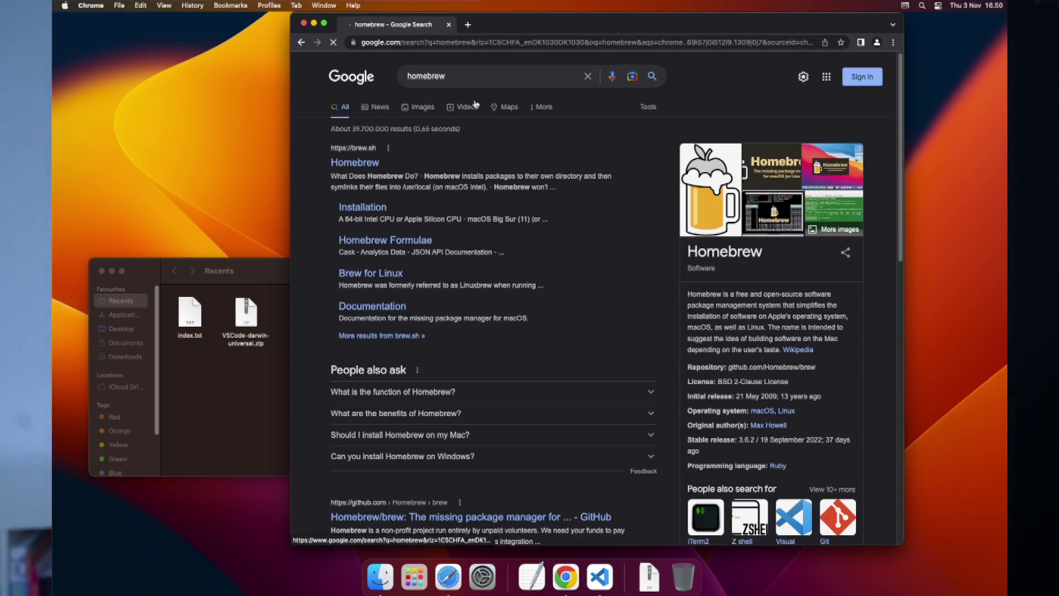
- Open brew.sh from the results and copy the /bin/bash curl Homebrew install command
click(375, 203)
click(692, 170)
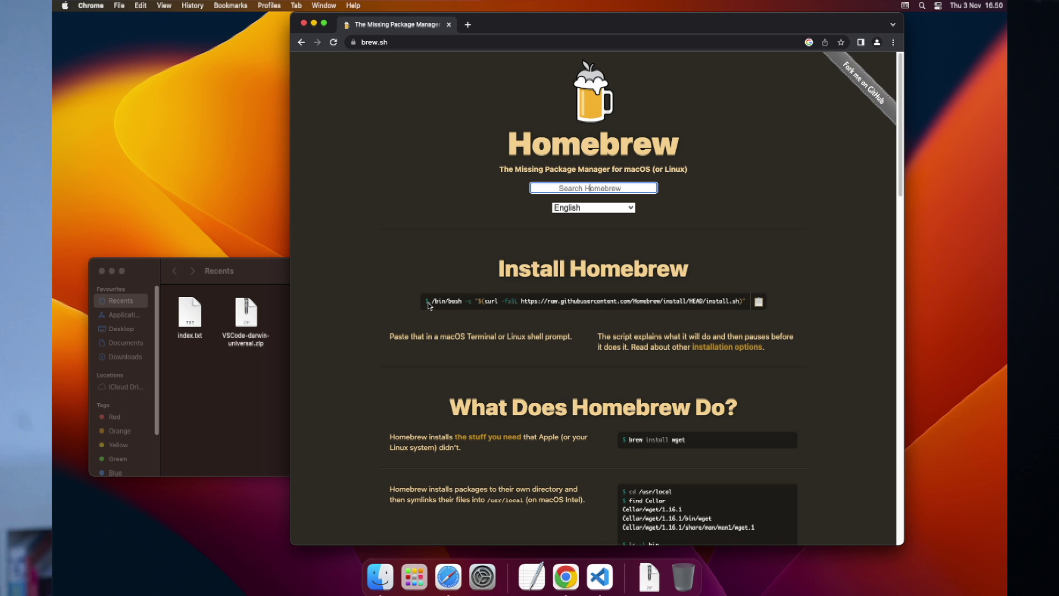
drag(433, 301, 740, 304)
click(758, 301)
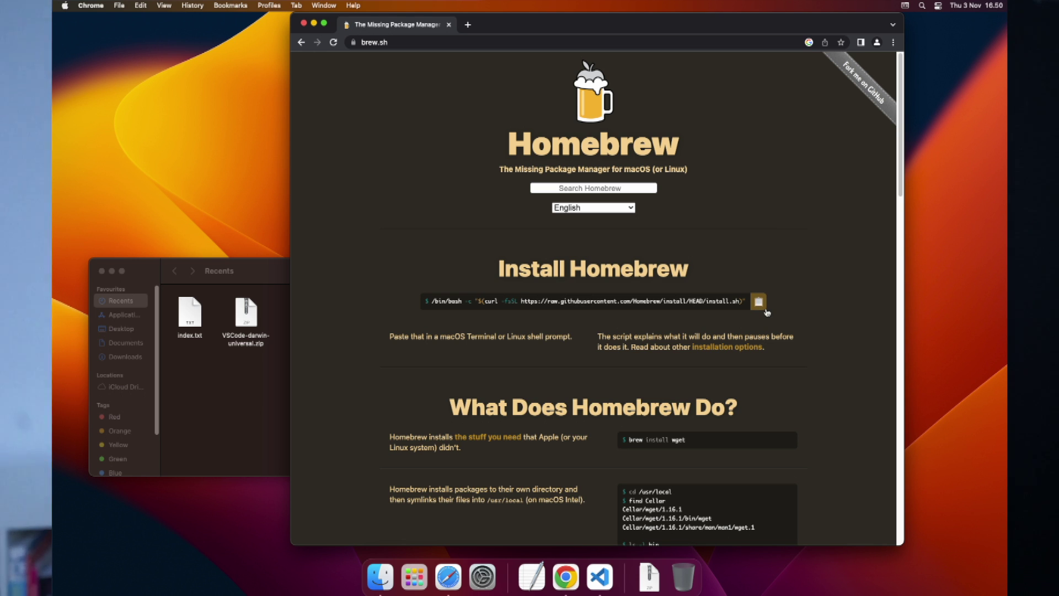
- Launch Terminal through Spotlight
key(super+space)
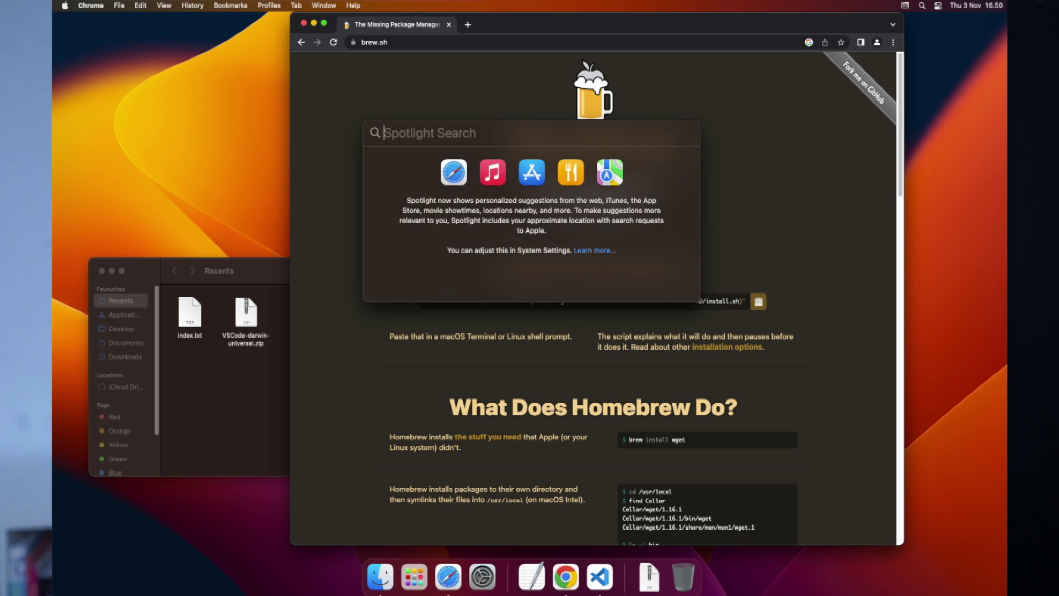
text(termin)
key(Return)
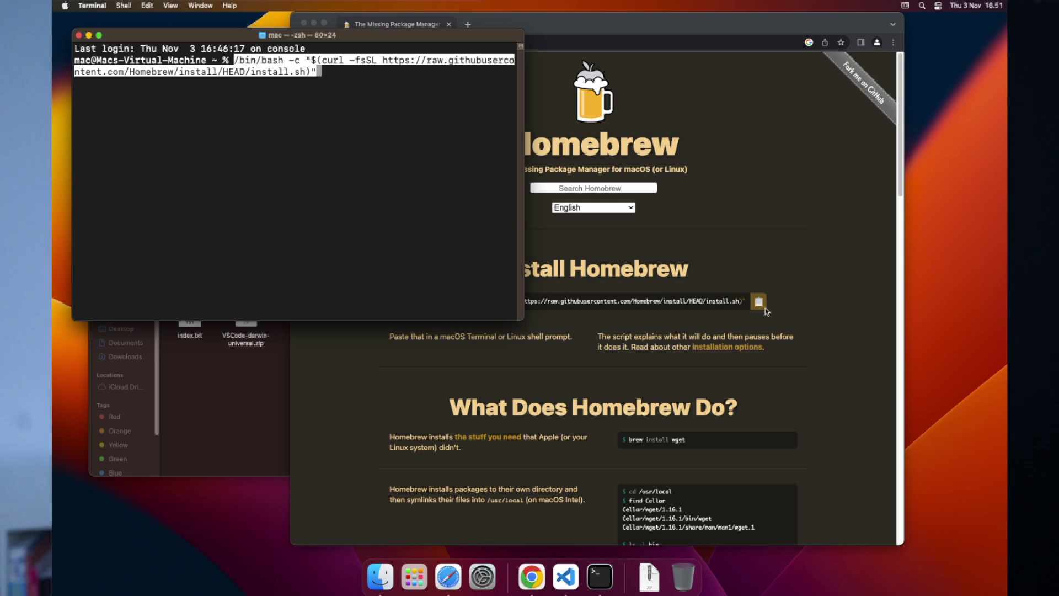
- Run the pasted Homebrew install script, supplying the admin password and confirming to continue
key(Return)
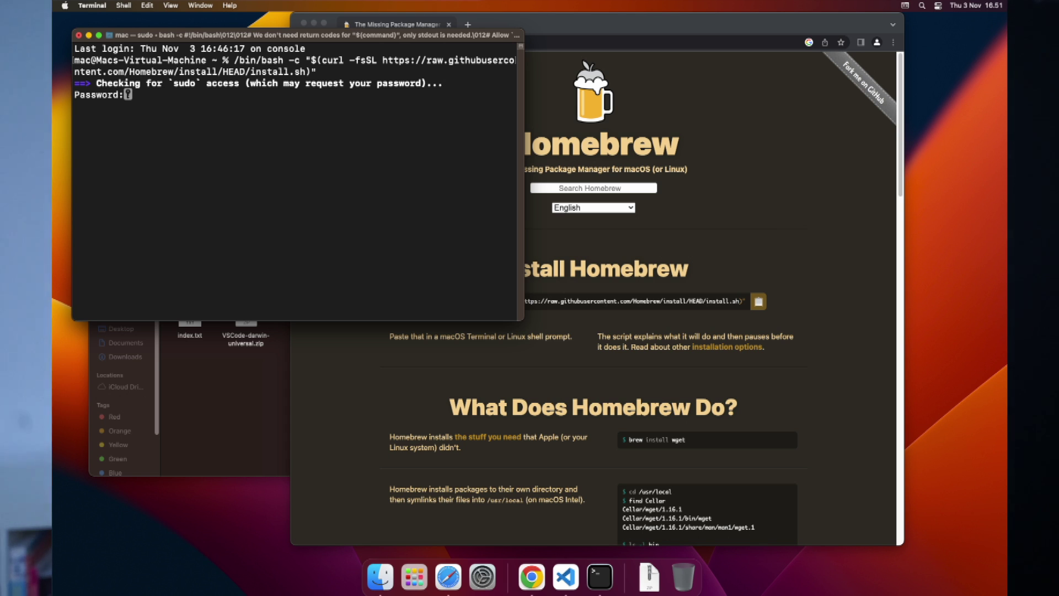
key(Return)
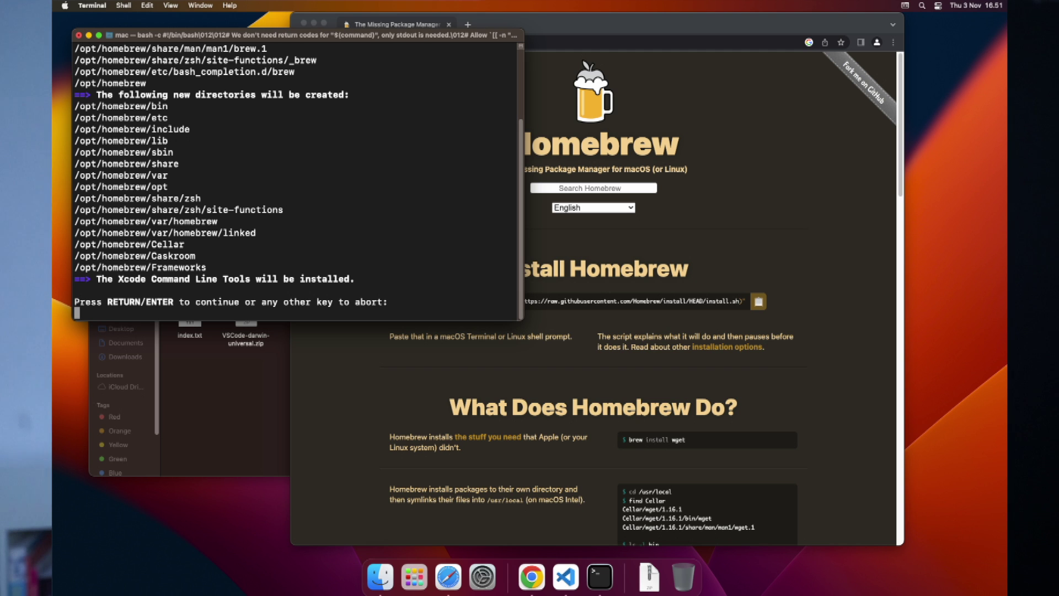
key(Return)
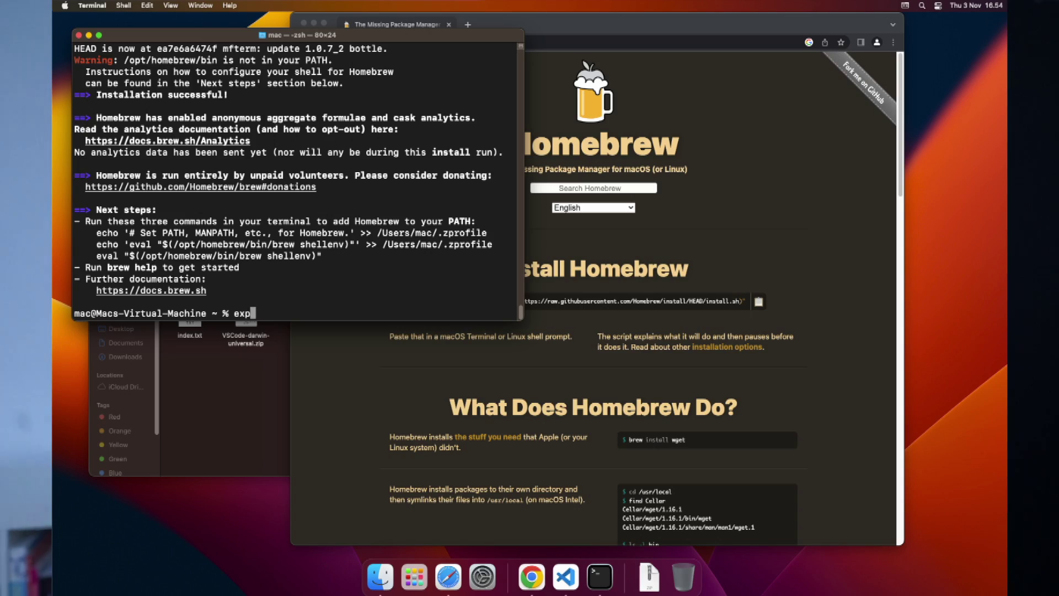
- Add /opt/homebrew/bin to PATH and run brew search PHP
text(ort PATH)
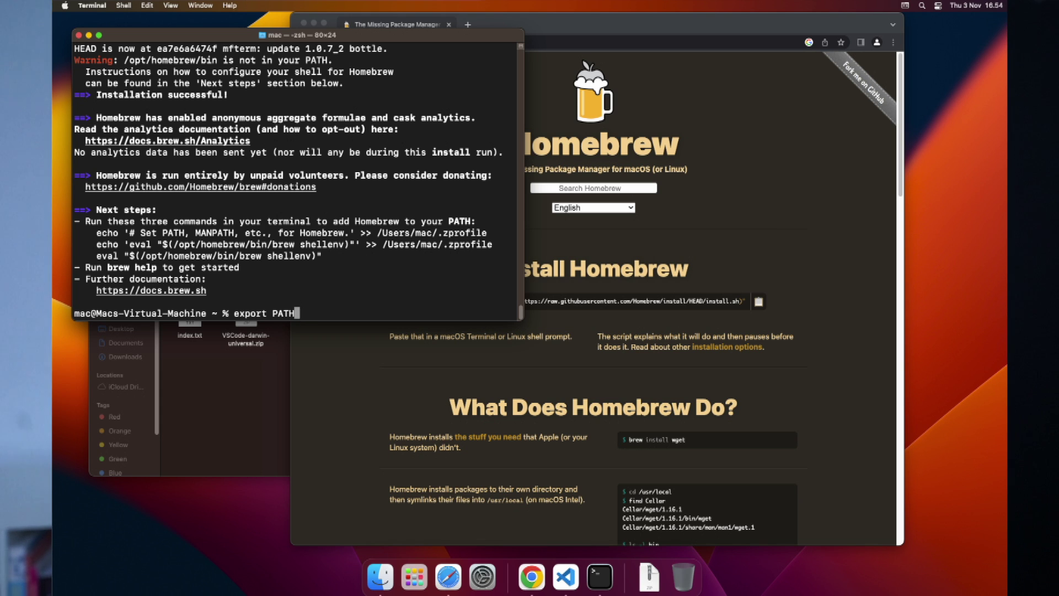
text(="/opt)
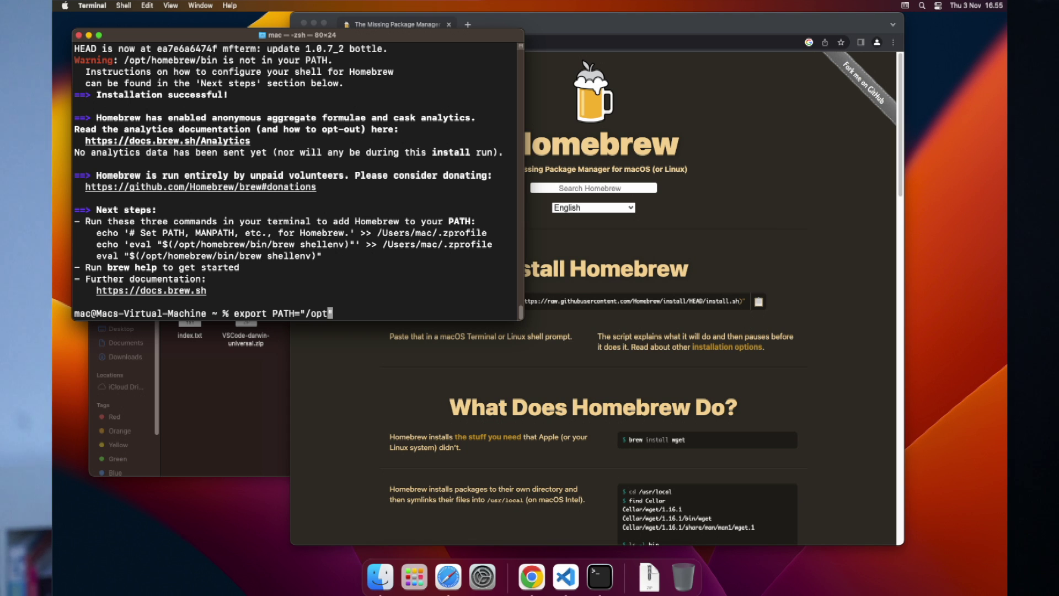
text(/homebre)
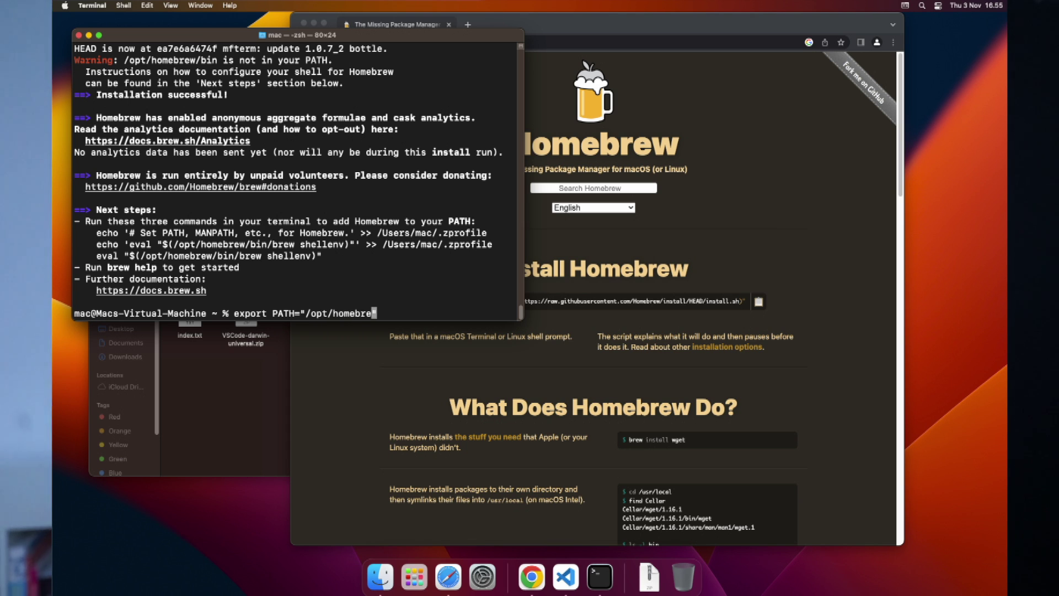
text(w/)
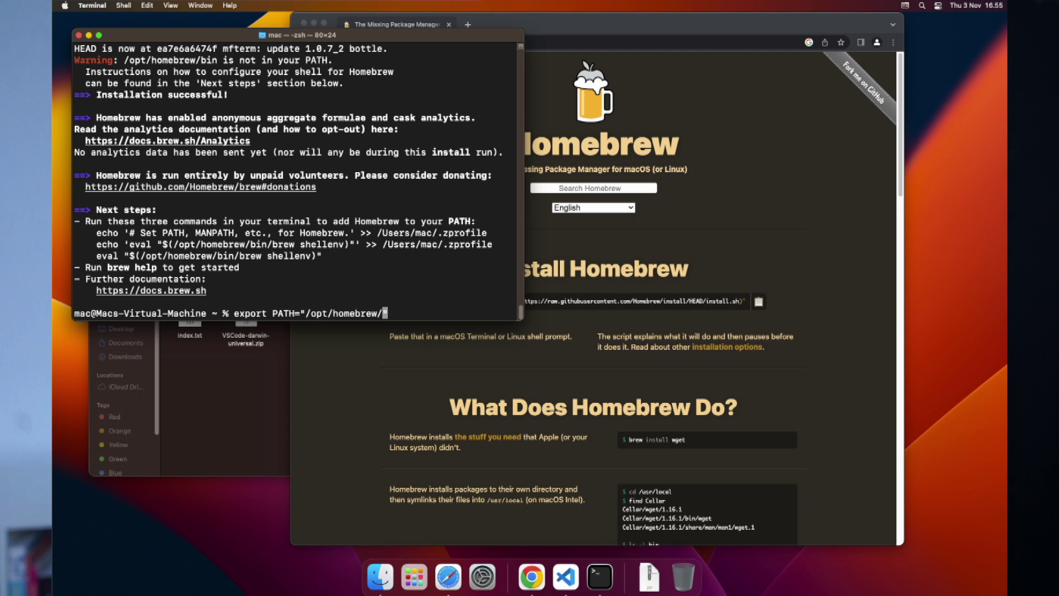
text(bin:$PATH")
key(Return)
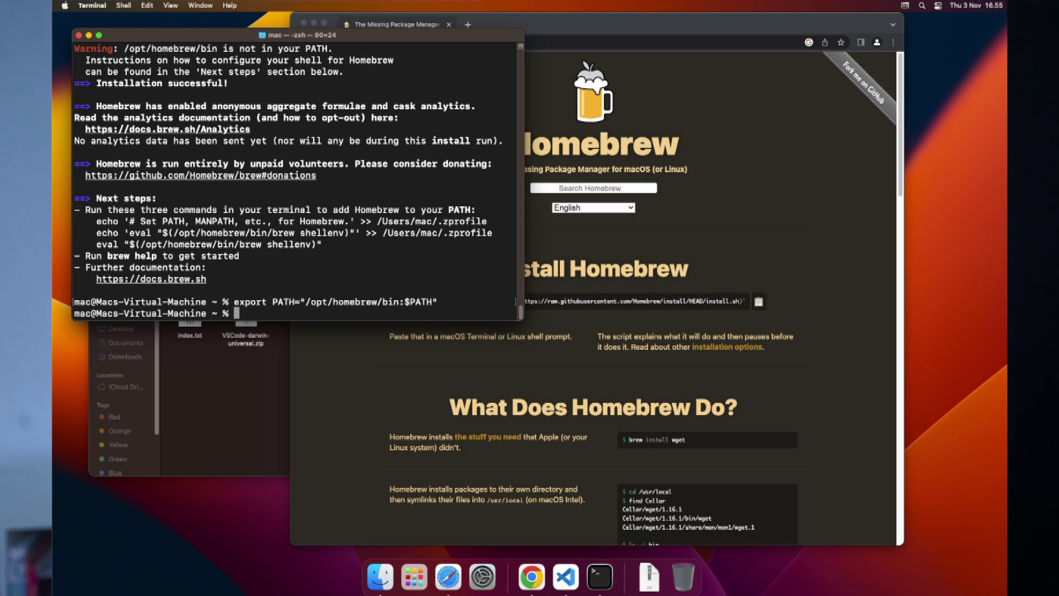
text(brew search PHP)
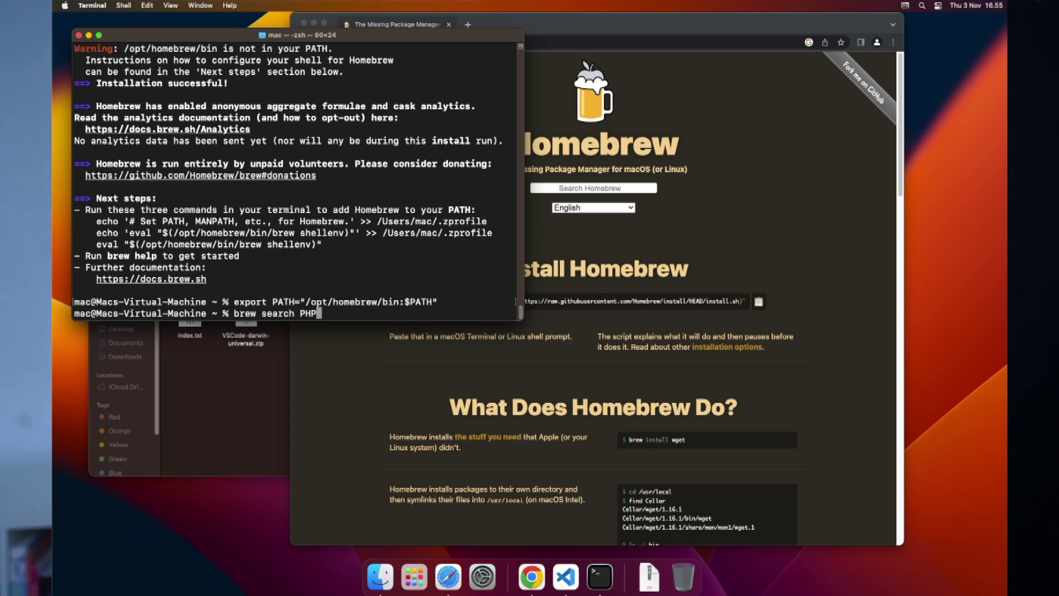
key(Return)
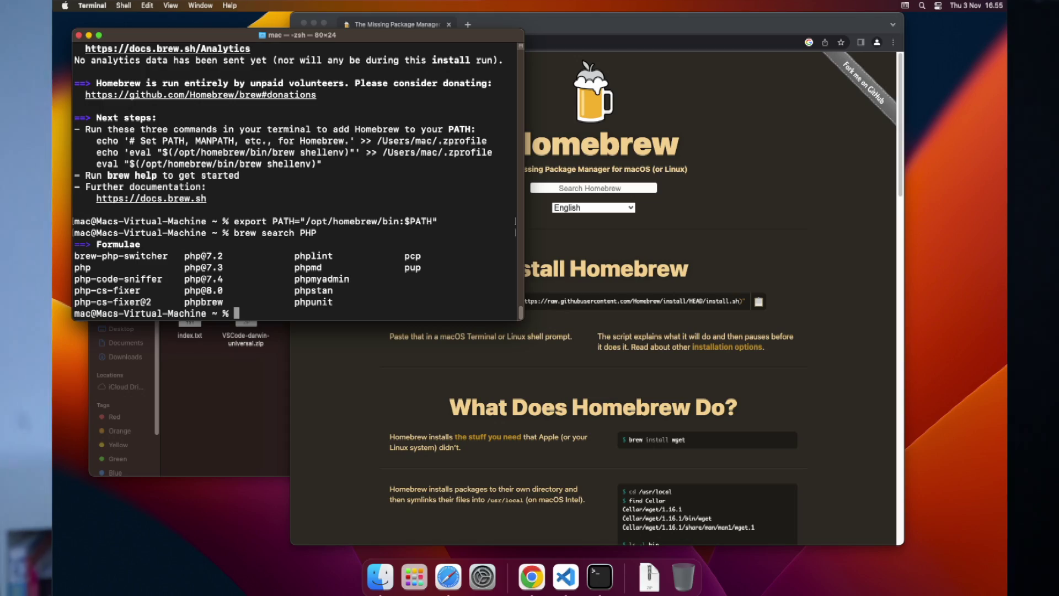
- Install the latest PHP with brew install php
text(brew inst)
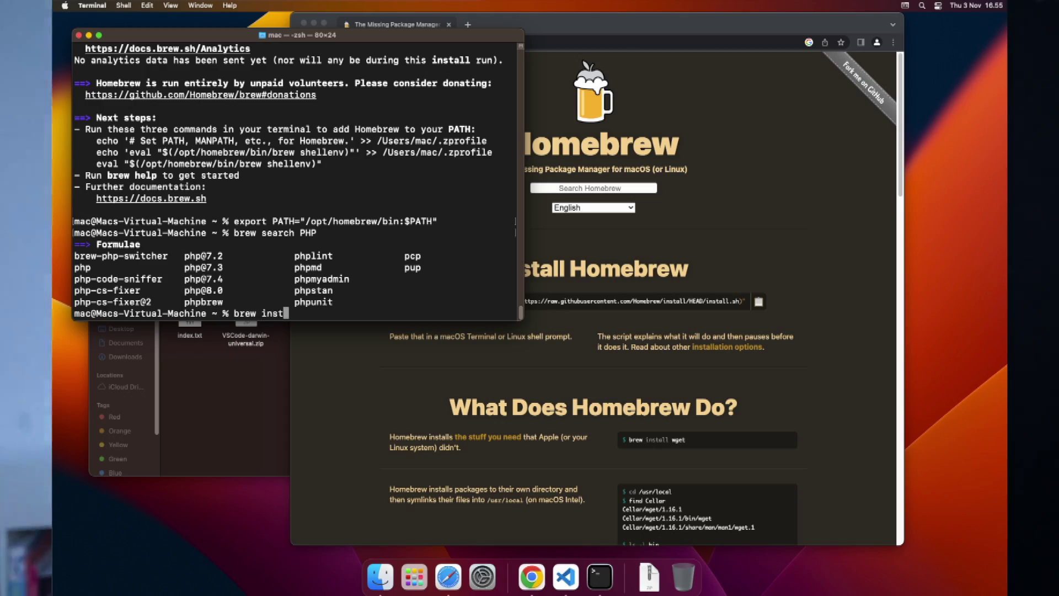
text(all php)
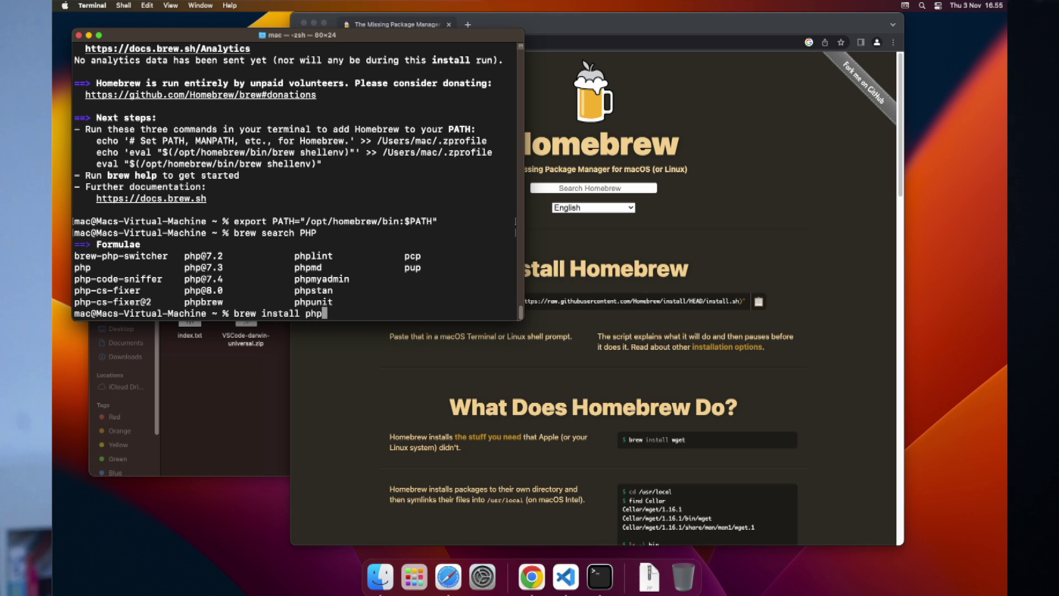
text(@8.0)
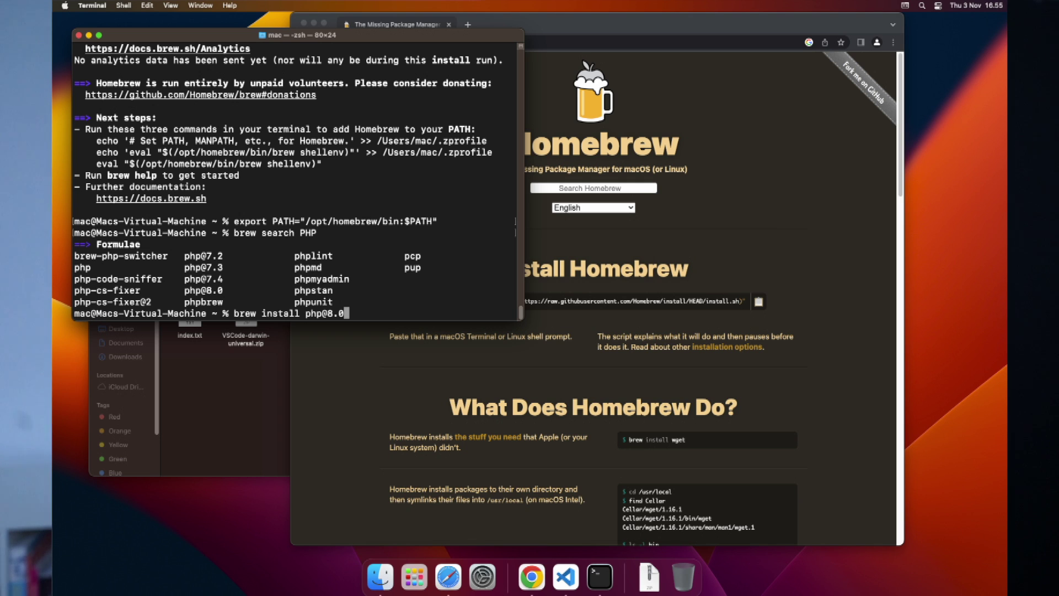
key(BackSpace)
key(BackSpace)
key(BackSpace)
key(BackSpace)
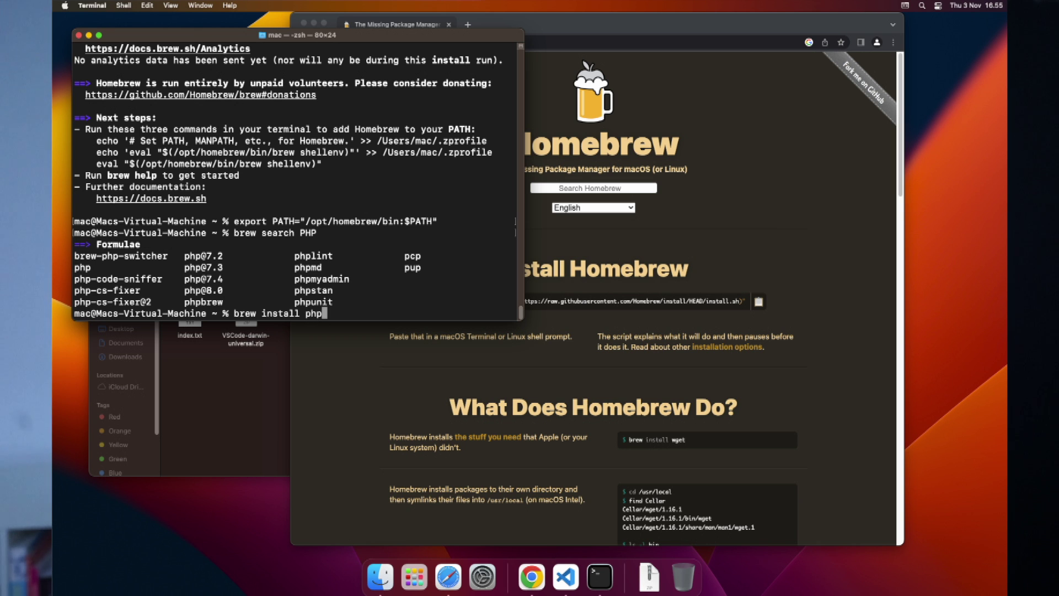
key(Return)
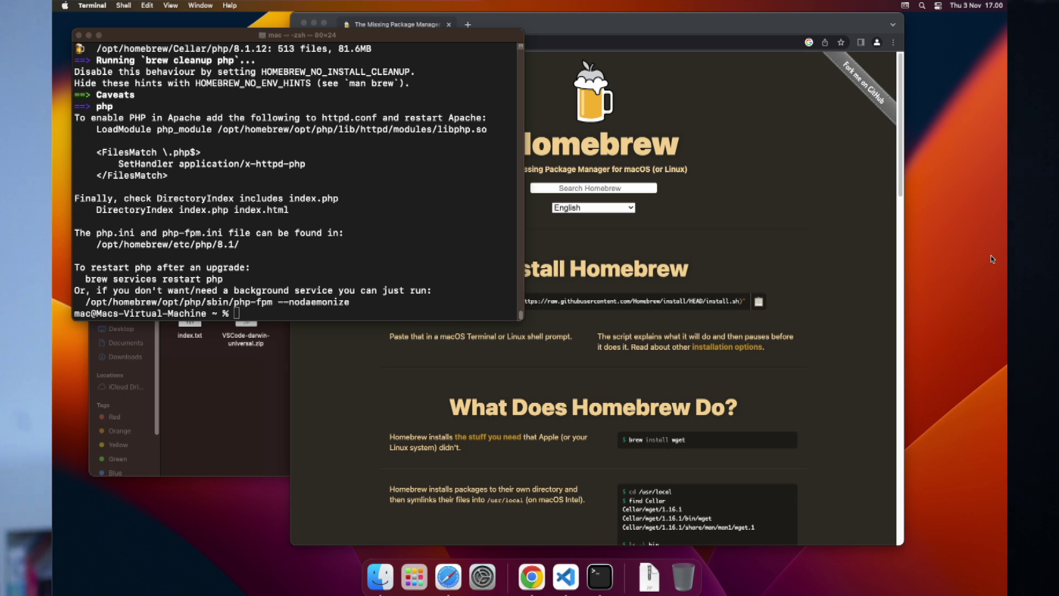
- In a new Terminal window, export /opt/homebrew/bin to PATH and run brew search php
click(500, 66)
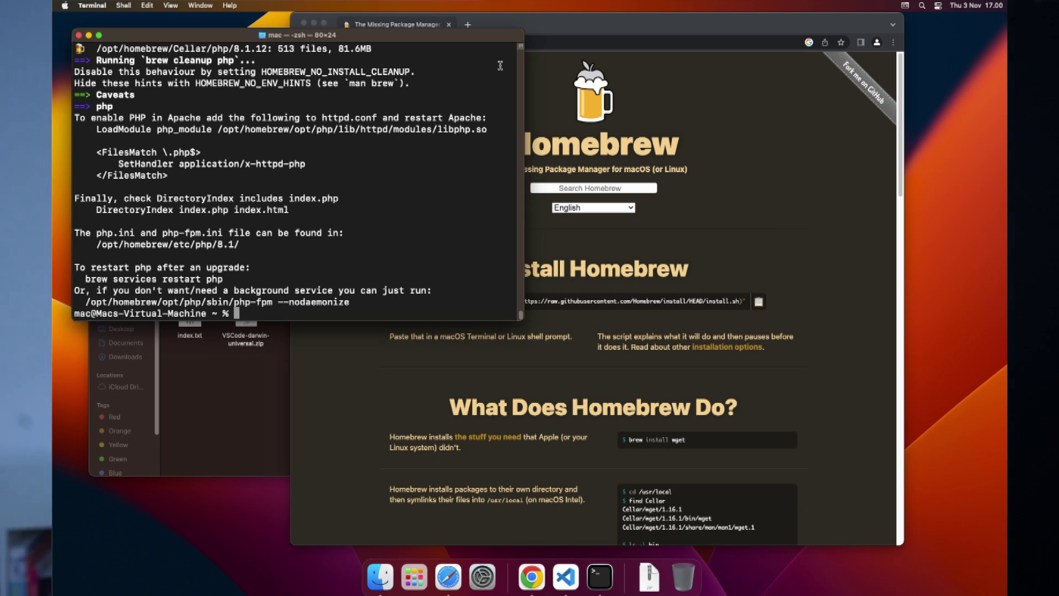
key(super+n)
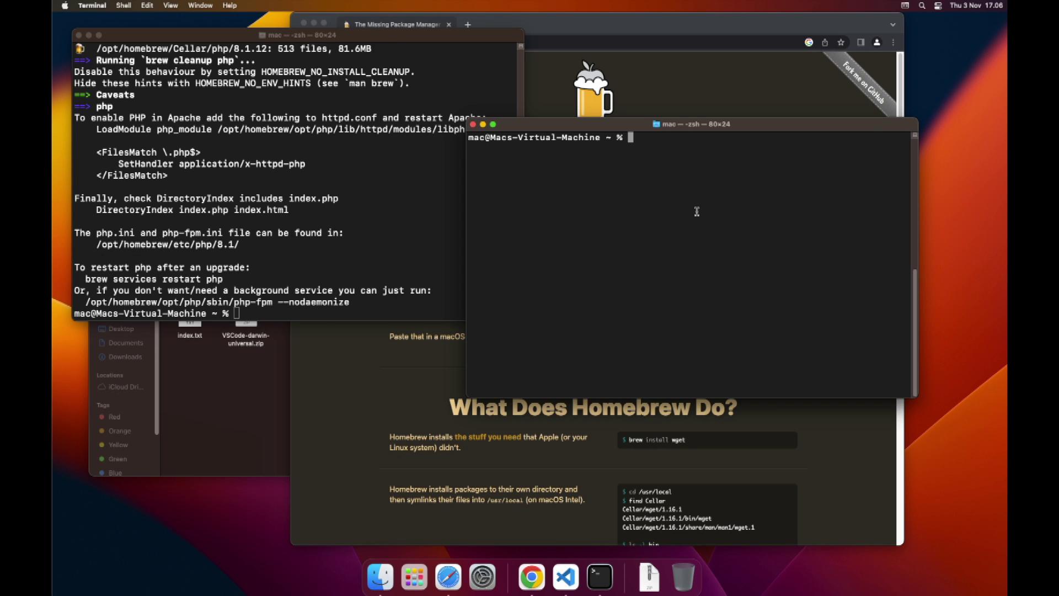
text(export PATH="/opt/homebrew/bin)
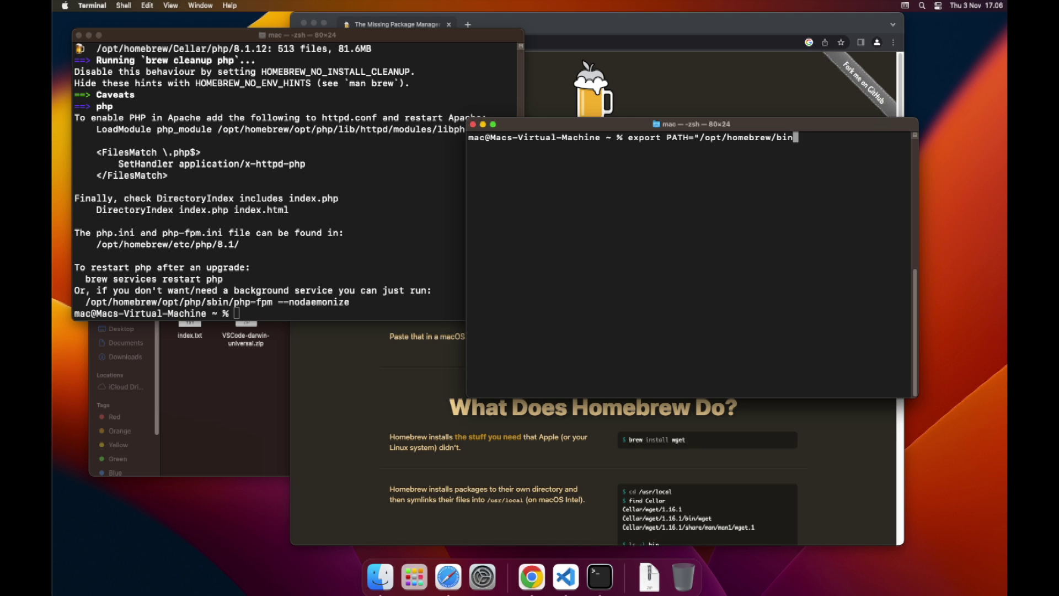
text(:$PATH")
key(Return)
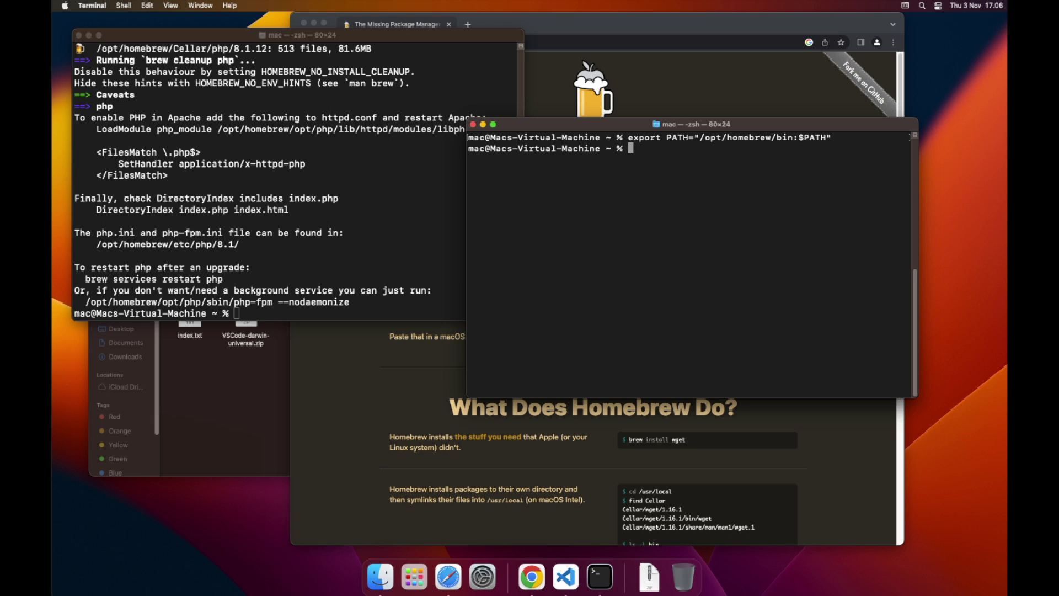
text(brew search php)
key(Return)
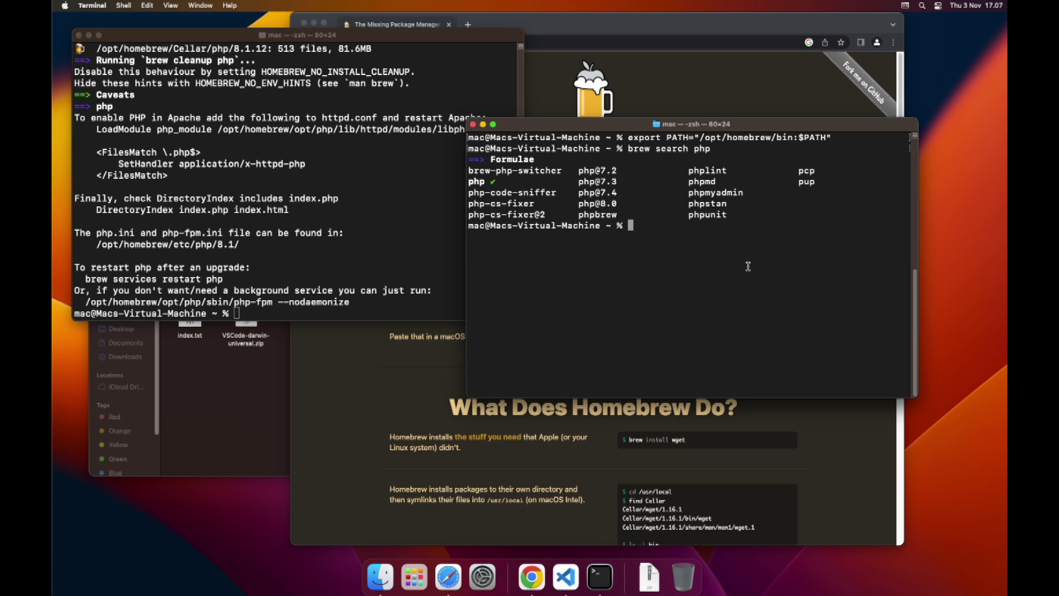
- Add /opt/homebrew/etc/php/8.1/bin to PATH and run php -S localhost:8080
text(export PATH=")
click(105, 252)
drag(97, 244, 241, 248)
key(super+c)
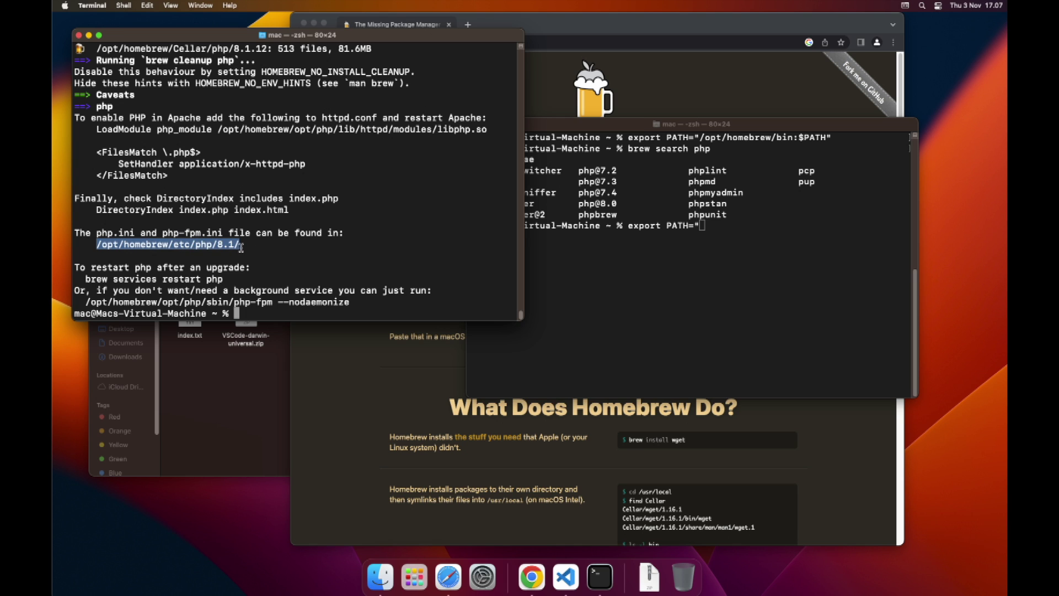
click(722, 229)
key(super+v)
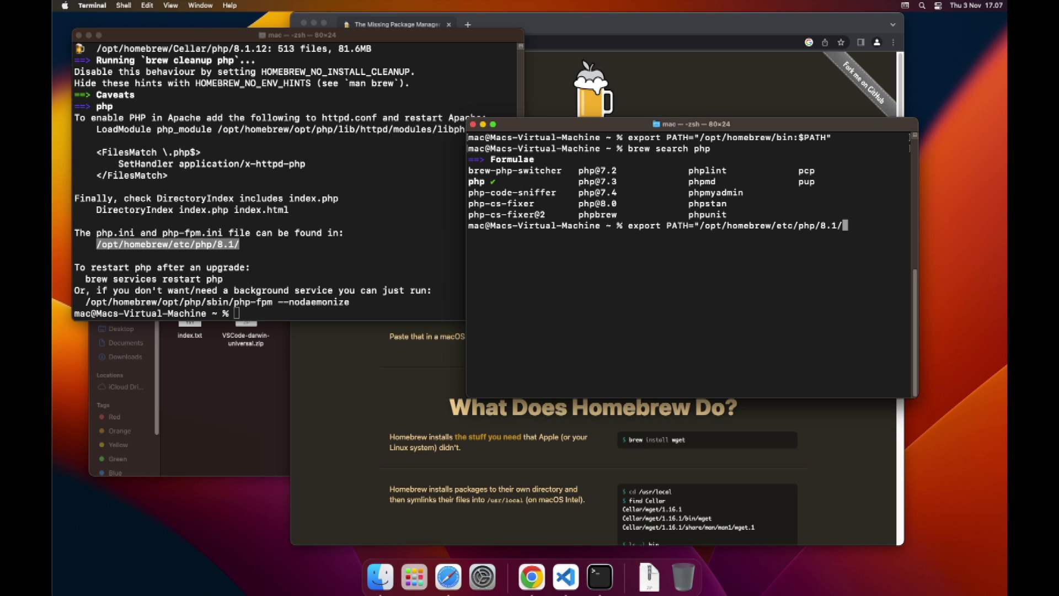
text(bin:$PATH")
key(Return)
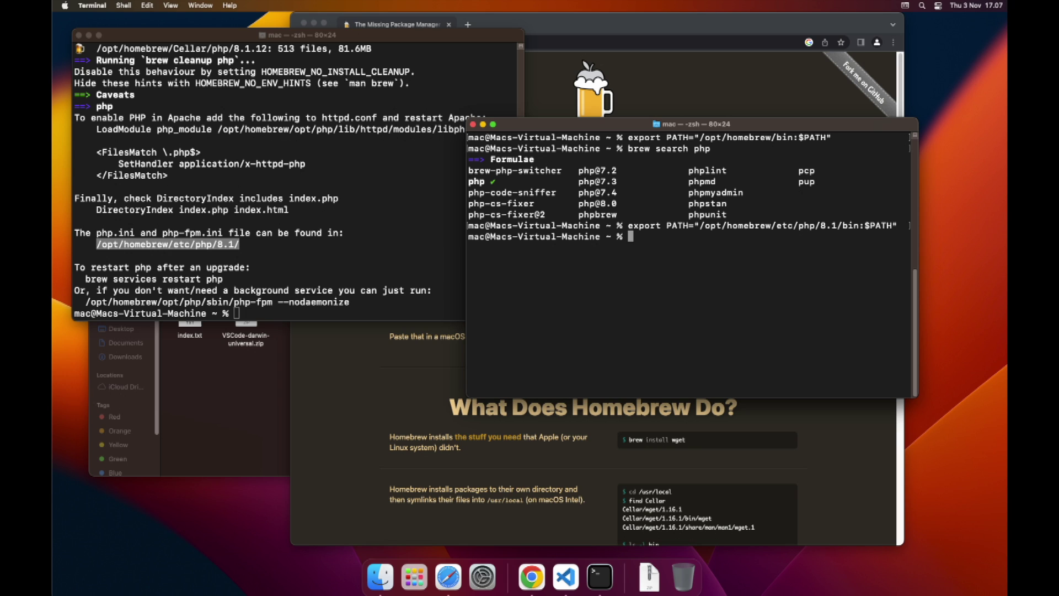
text(php -S localhost:8080)
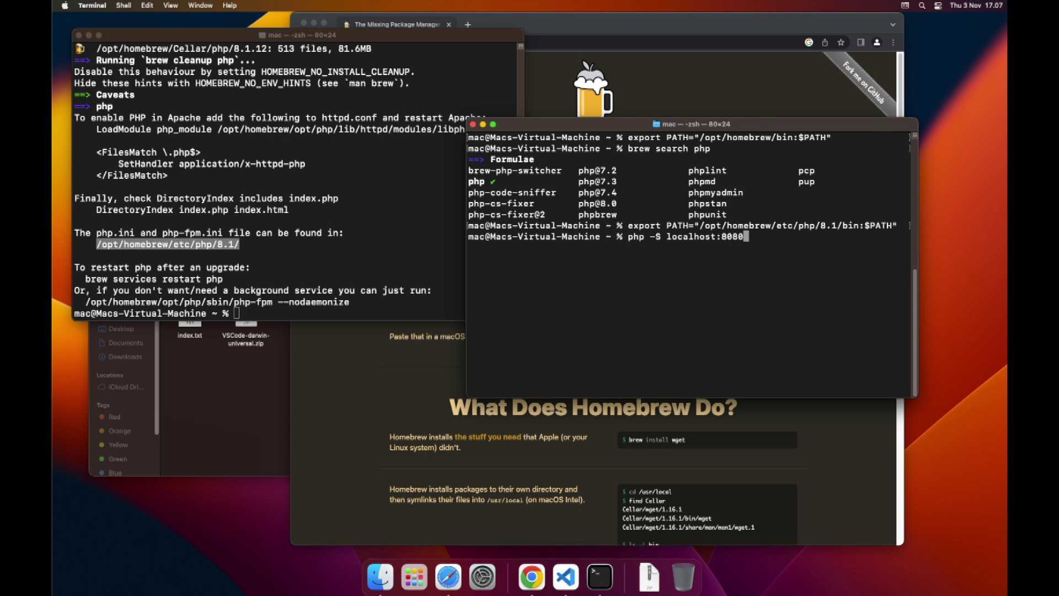
key(Return)
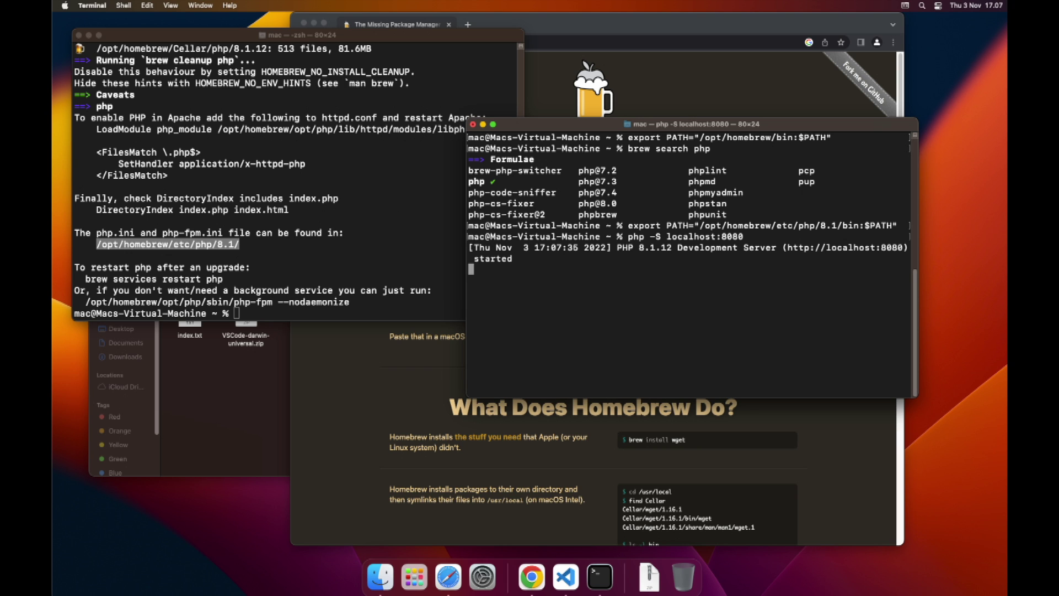
- Add a <?php block echoing 'THIS IS PHP!!' below line 3 of test.php and save it
key(super+Tab)
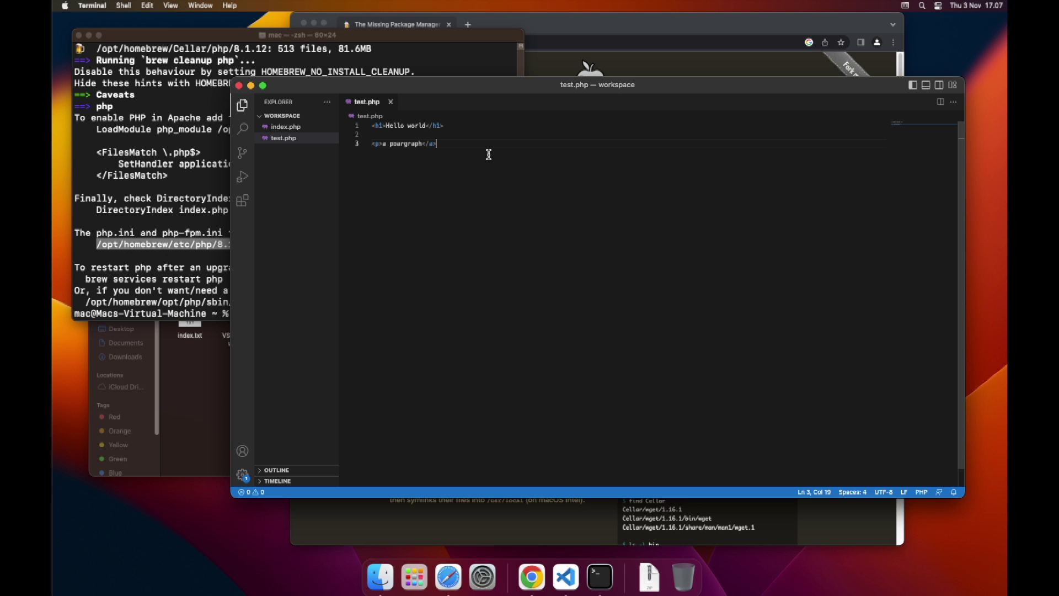
key(Return)
key(Return)
text(<?php)
key(Return)
text(echo 'THIS IS PHP';)
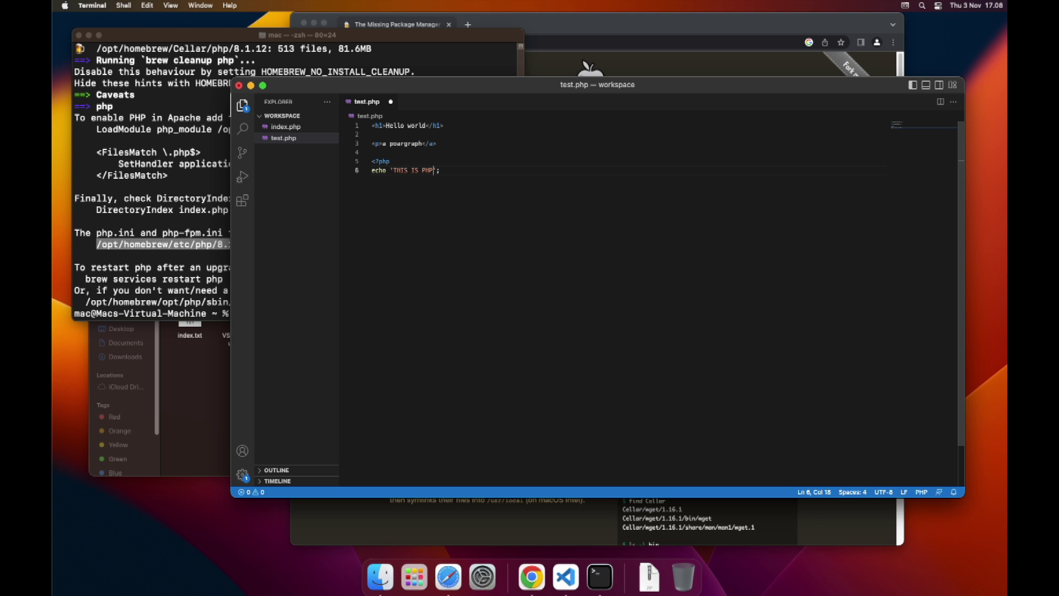
key(End)
key(super+s)
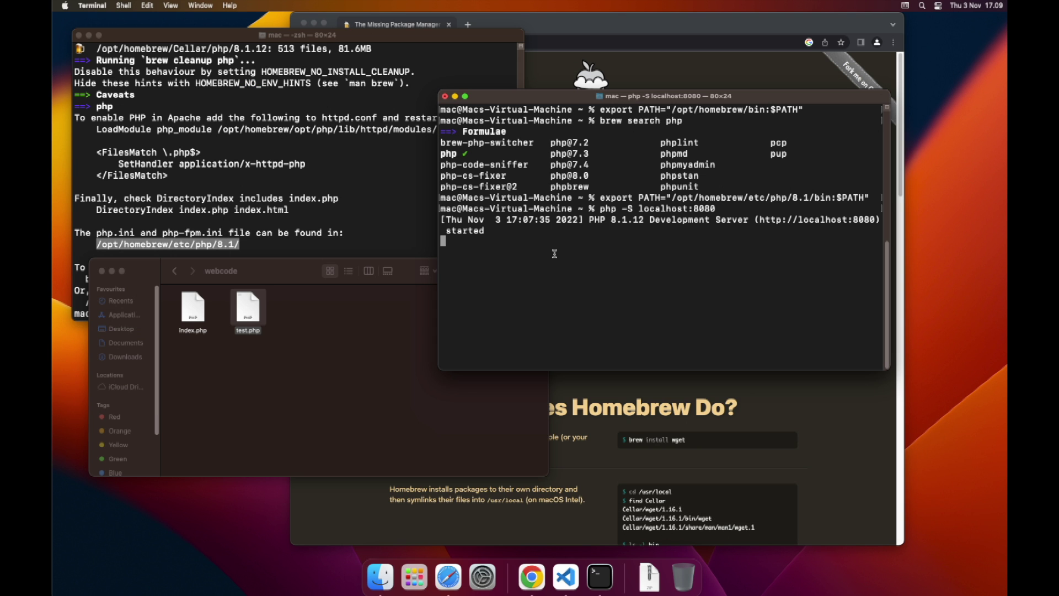
- Stop the PHP server, cd into Documents/webcode, and rerun php -S localhost:8080 there
key(ctrl+c)
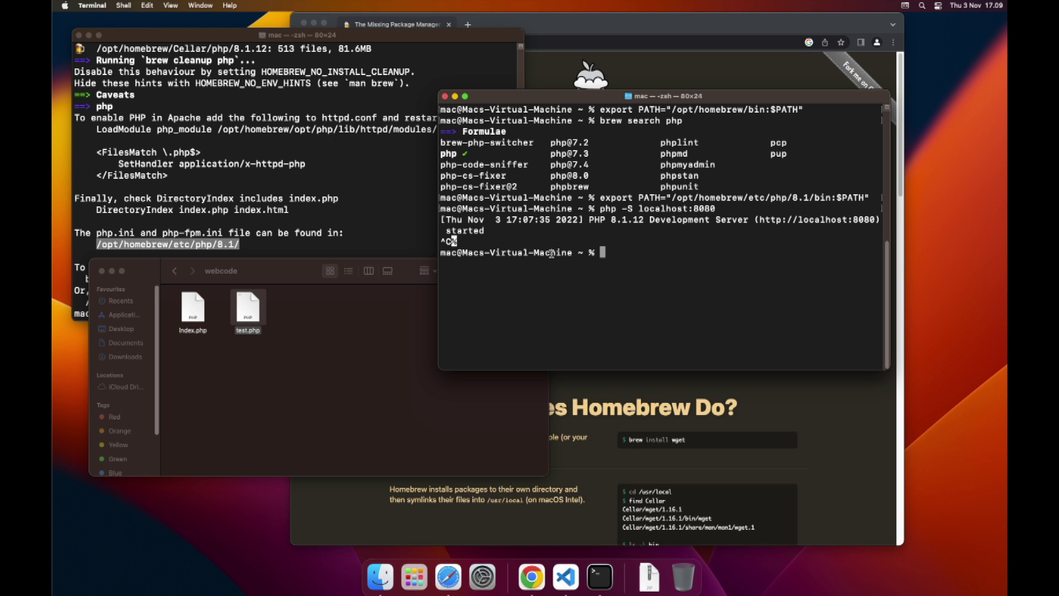
click(221, 331)
key(super+Up)
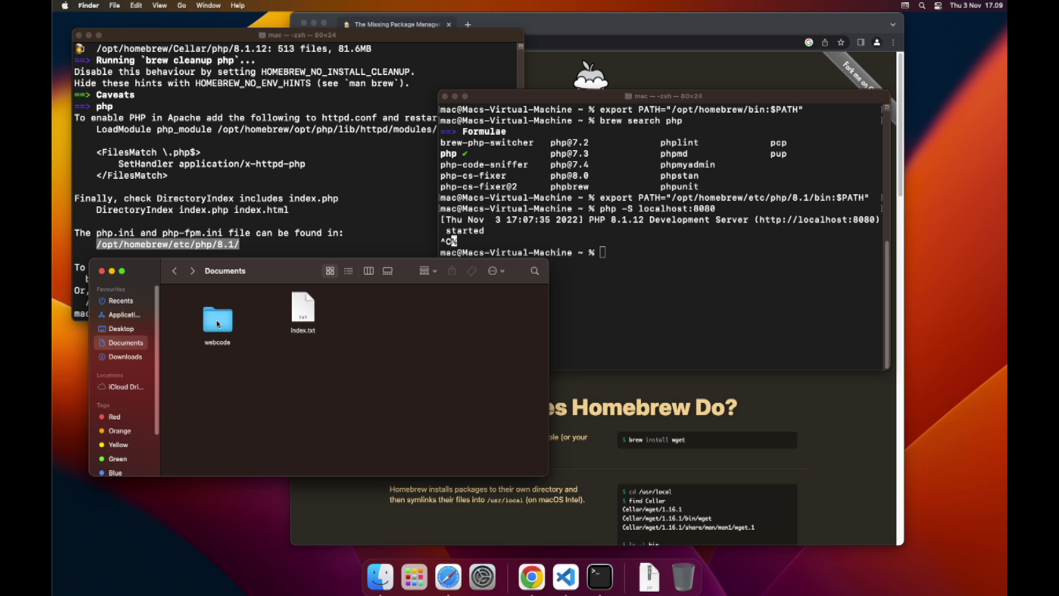
drag(218, 324, 687, 268)
key(Left)
key(Left)
key(Left)
key(Left)
key(Left)
key(Left)
key(Left)
key(Left)
key(Left)
key(Left)
key(Left)
key(Left)
key(Left)
key(Left)
key(Left)
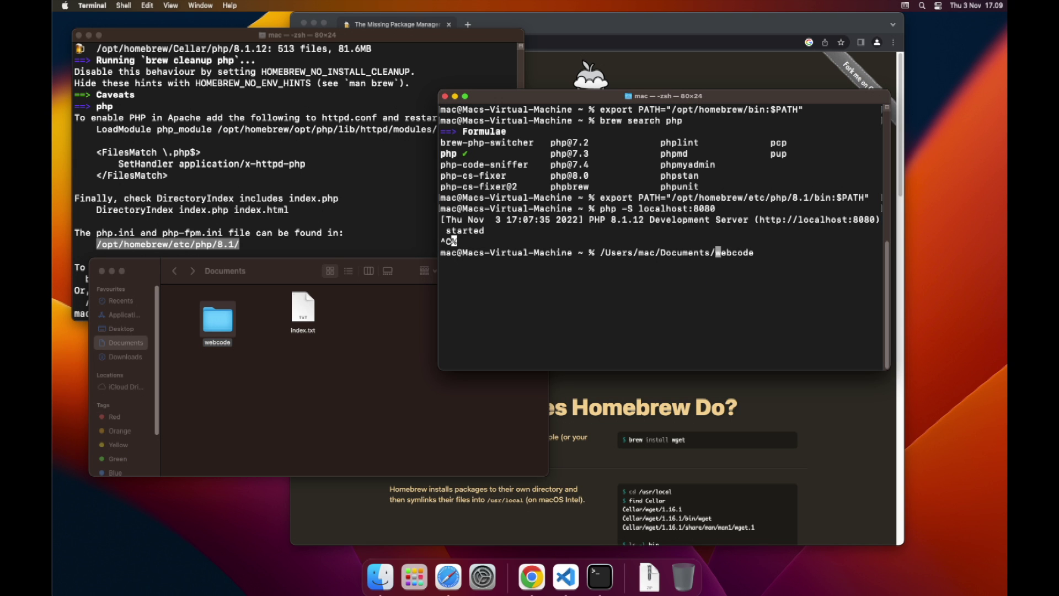
key(Left)
key(Left)
key(Left)
key(Left)
key(Left)
key(Left)
key(Left)
key(Left)
key(Left)
key(Left)
key(Left)
key(Left)
key(Left)
key(Left)
text(cd)
key(Right)
key(Right)
key(Right)
key(Right)
key(Right)
key(Right)
key(Return)
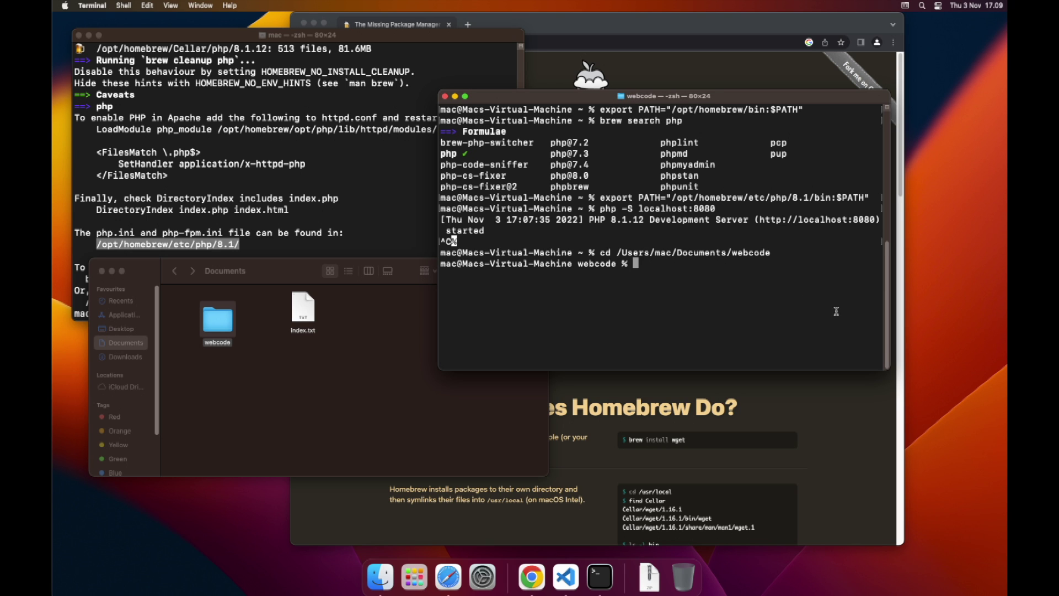
key(Up)
key(Up)
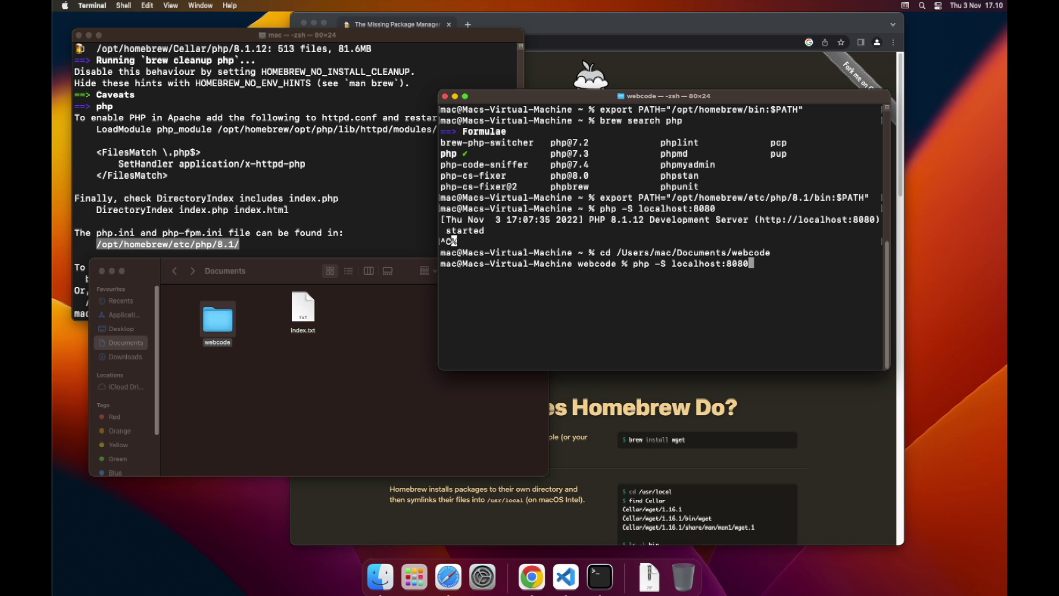
key(Return)
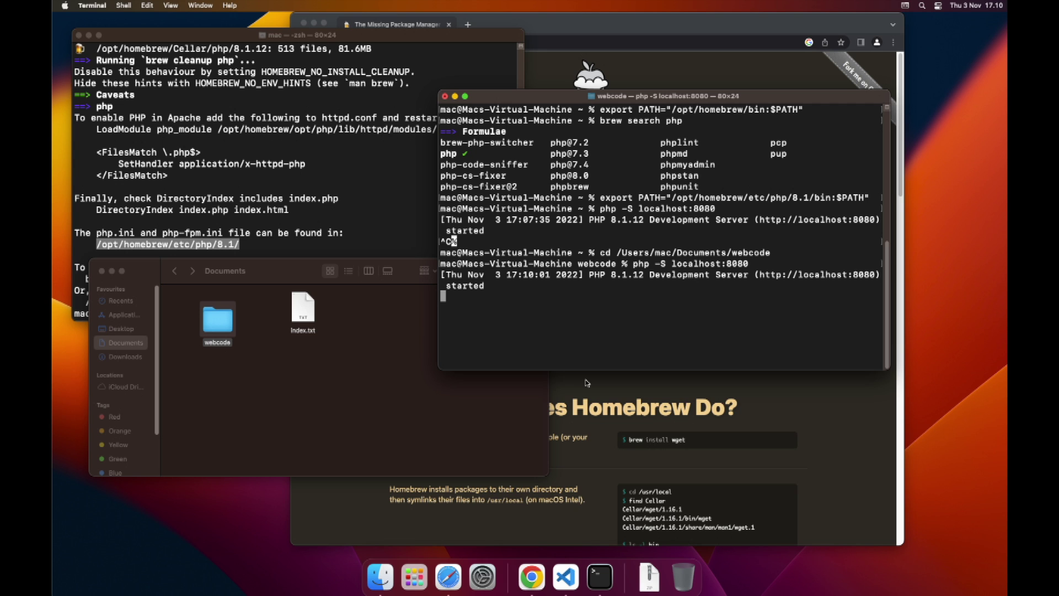
- Load localhost:8080/test.php in Chrome and check the THIS IS PHP!! line appears
click(543, 575)
click(408, 41)
text(localhost)
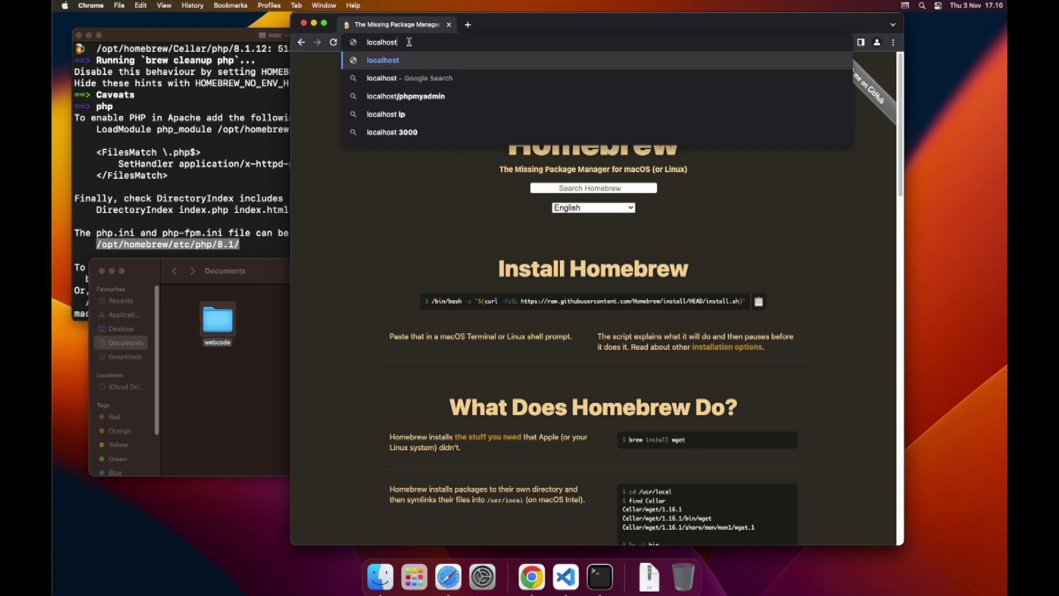
text(:8080/test.php)
key(Return)
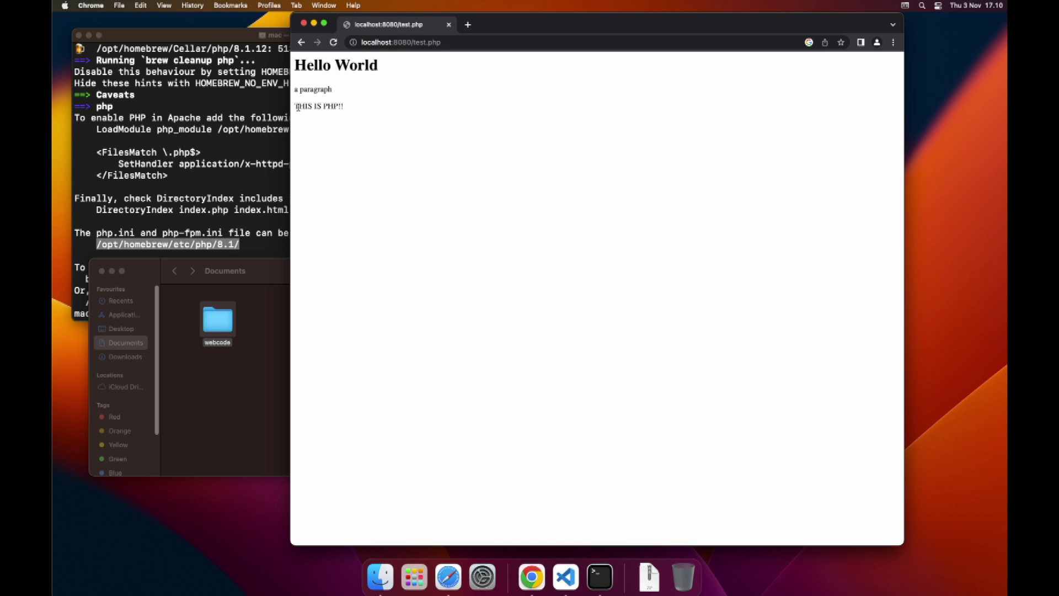
drag(298, 106, 374, 103)
click(372, 110)
- Open a new Terminal window and export /opt/homebrew/bin onto PATH
click(314, 23)
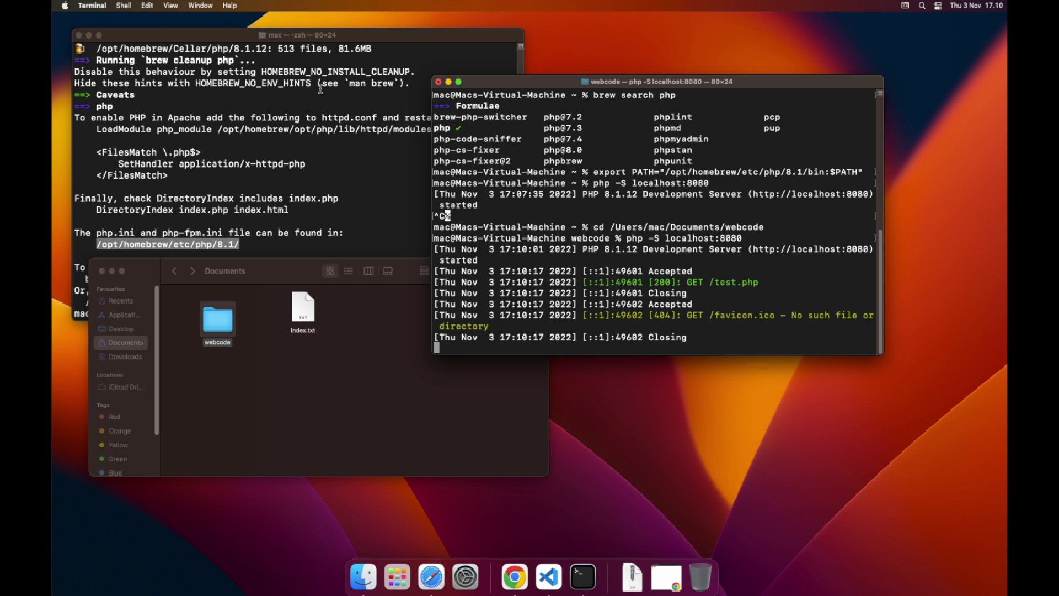
click(208, 37)
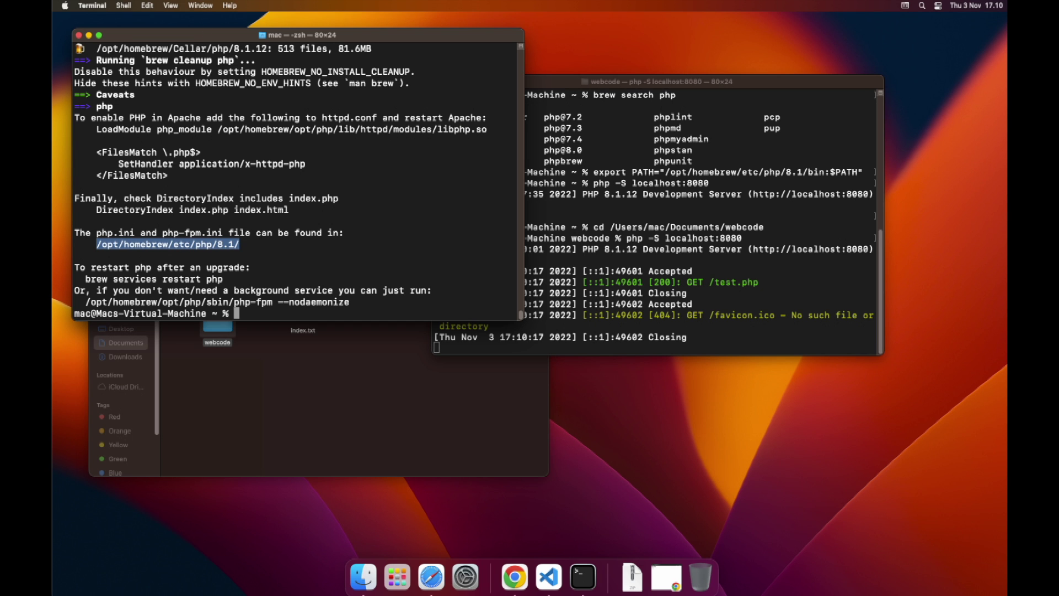
key(super+n)
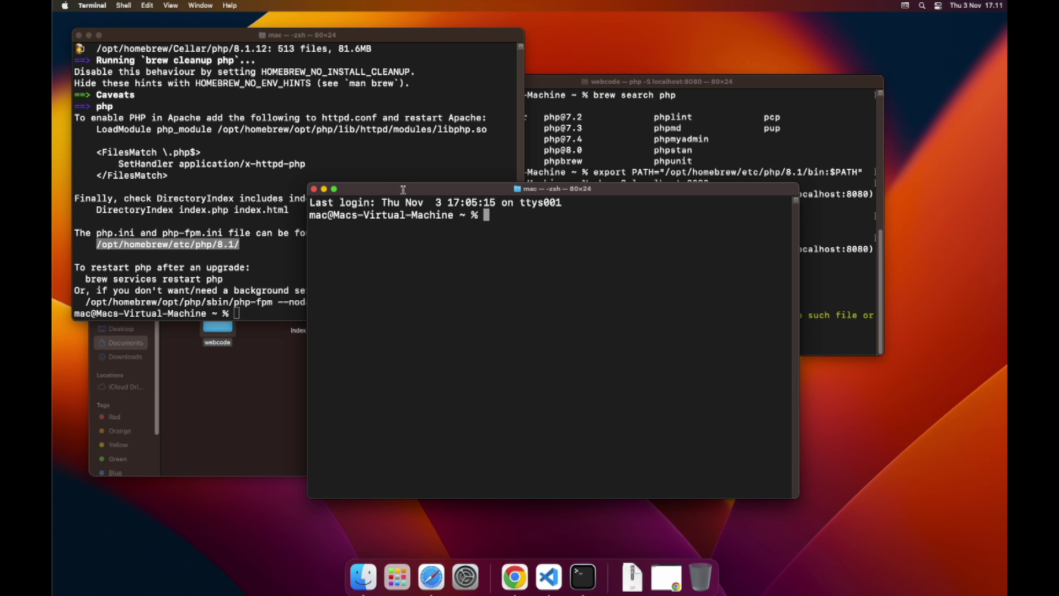
drag(402, 189, 372, 193)
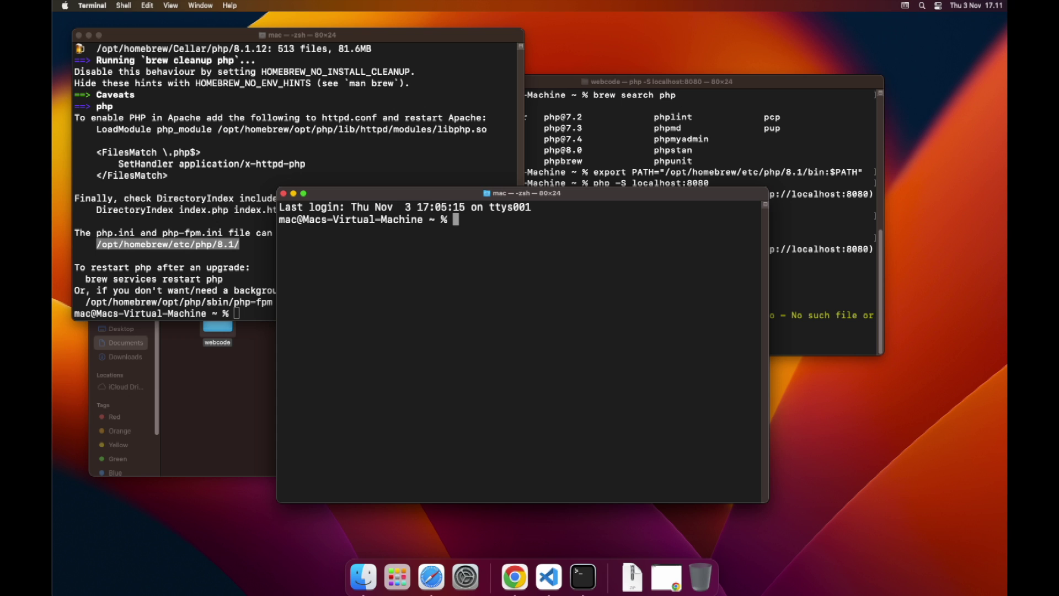
text(export PATH="/)
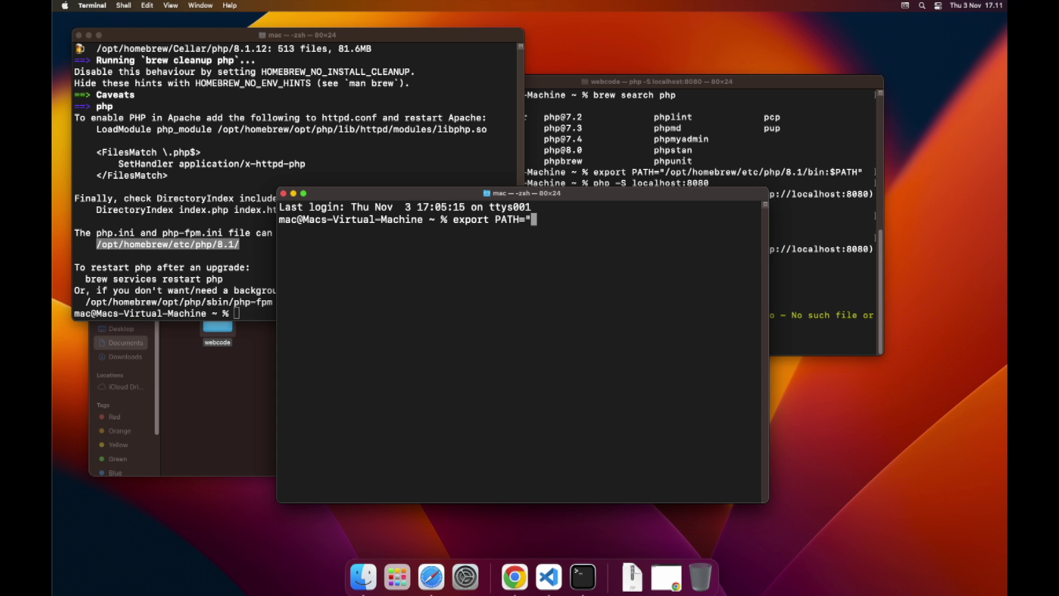
text(opt/homebrew/bin:)
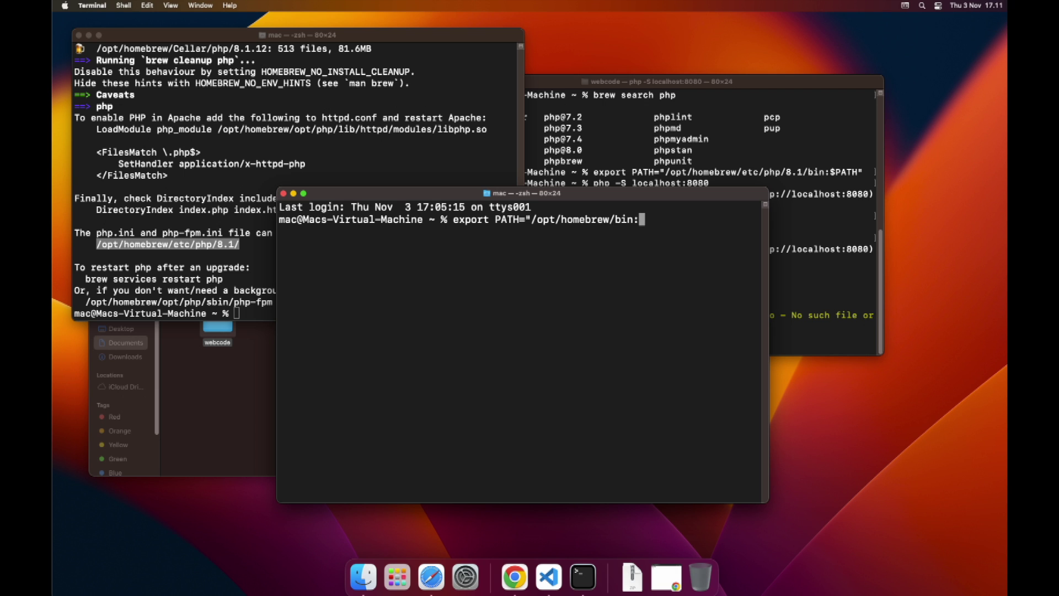
text($PATH")
key(Return)
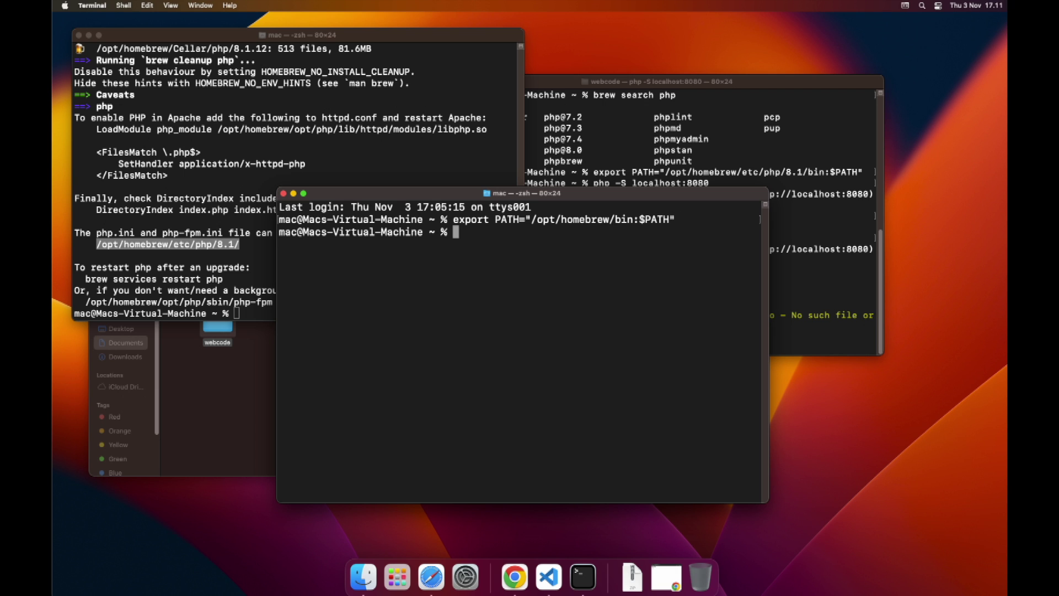
- Search Homebrew for mariadb, then install it with brew install mariadb
text(brew search mariadb)
key(Return)
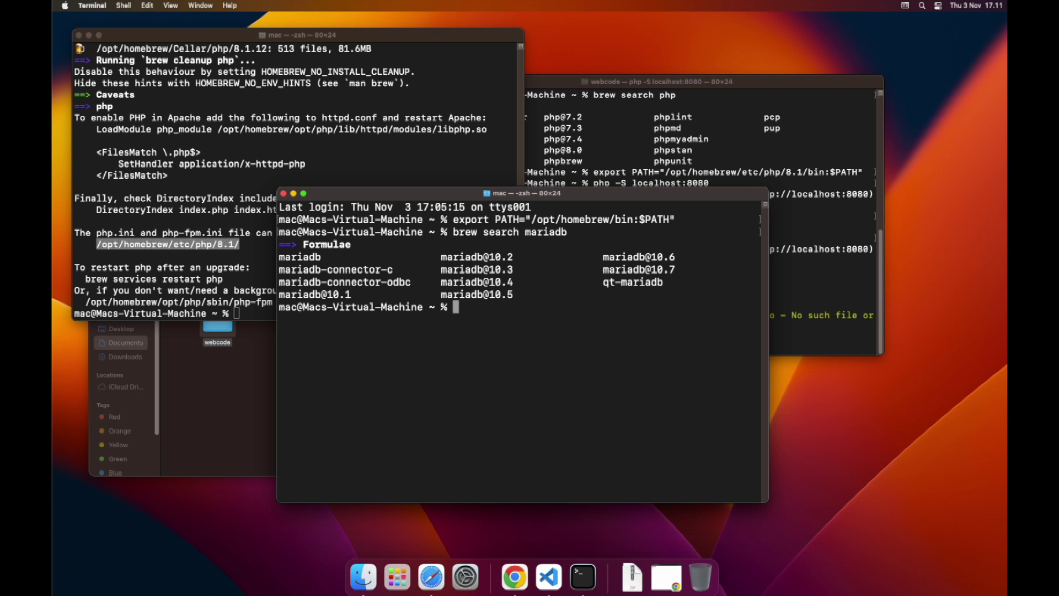
text(brew install maria)
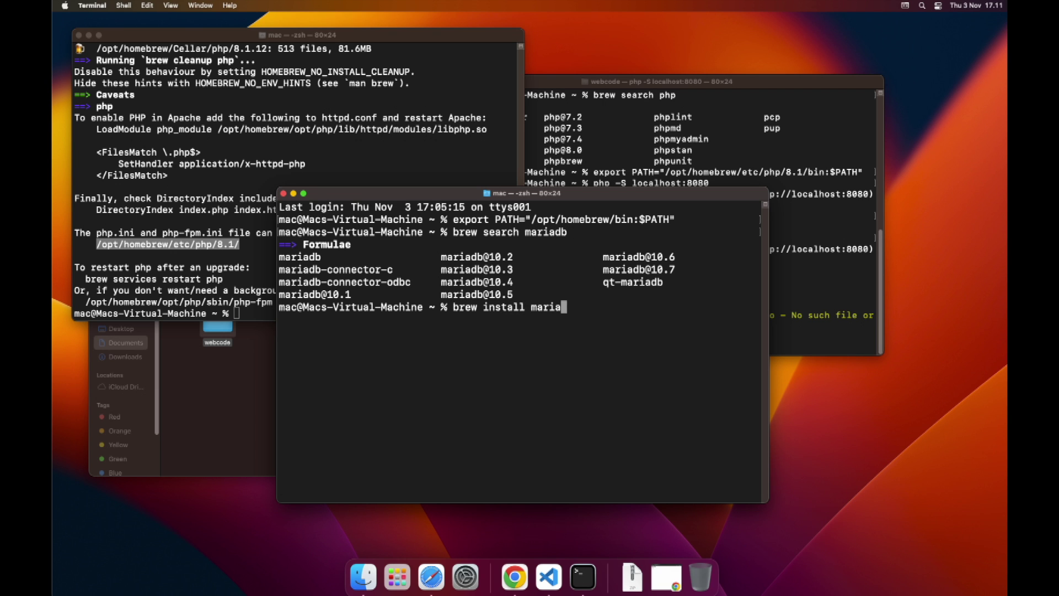
text(db)
key(Return)
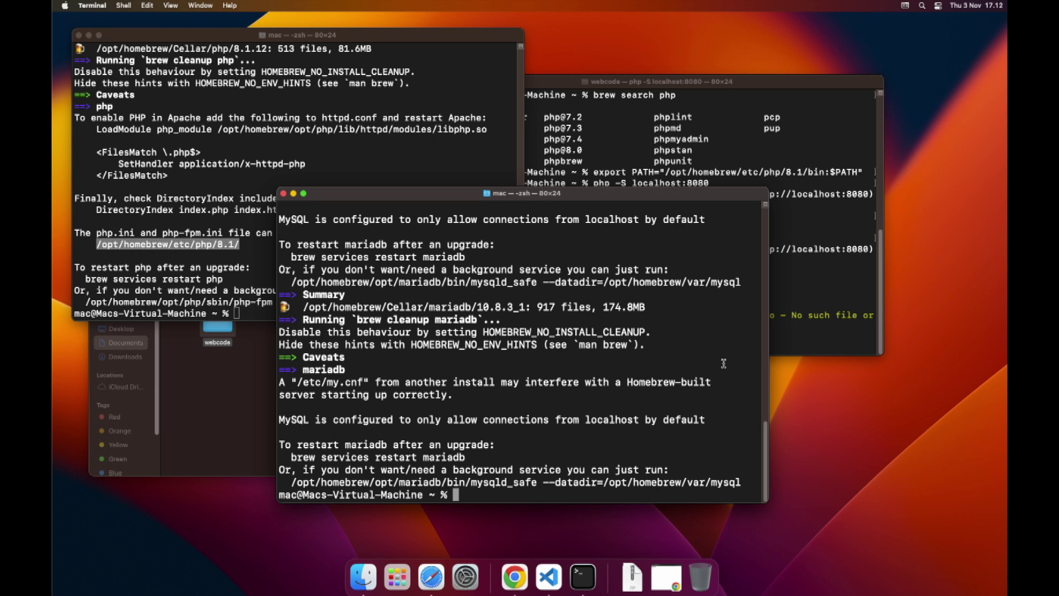
- Start the MariaDB service and launch sudo mysql_secure_installation with the admin password
text(brew services s)
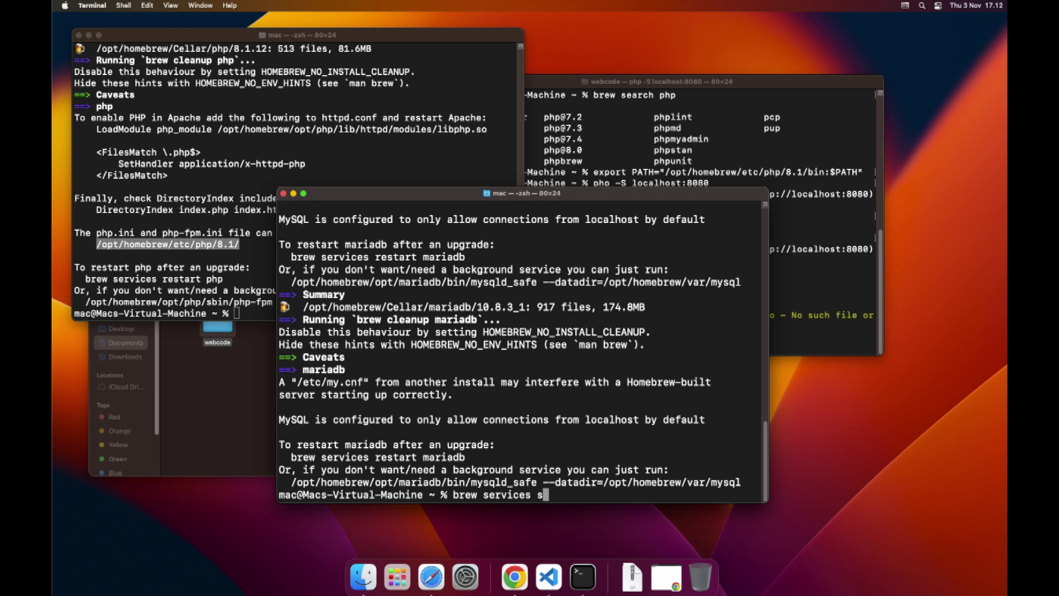
text(tart mariadb)
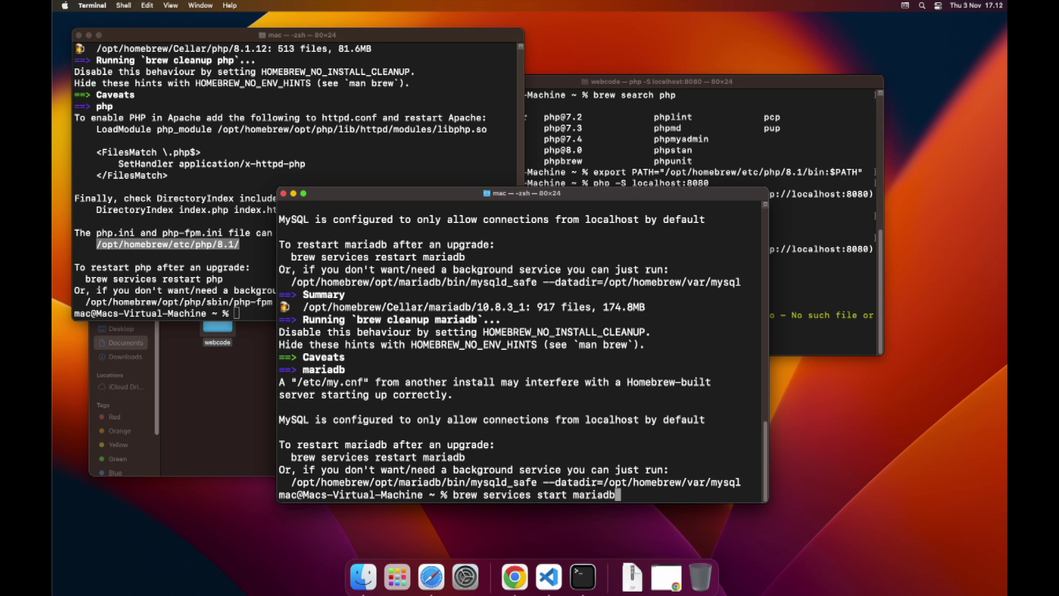
key(Return)
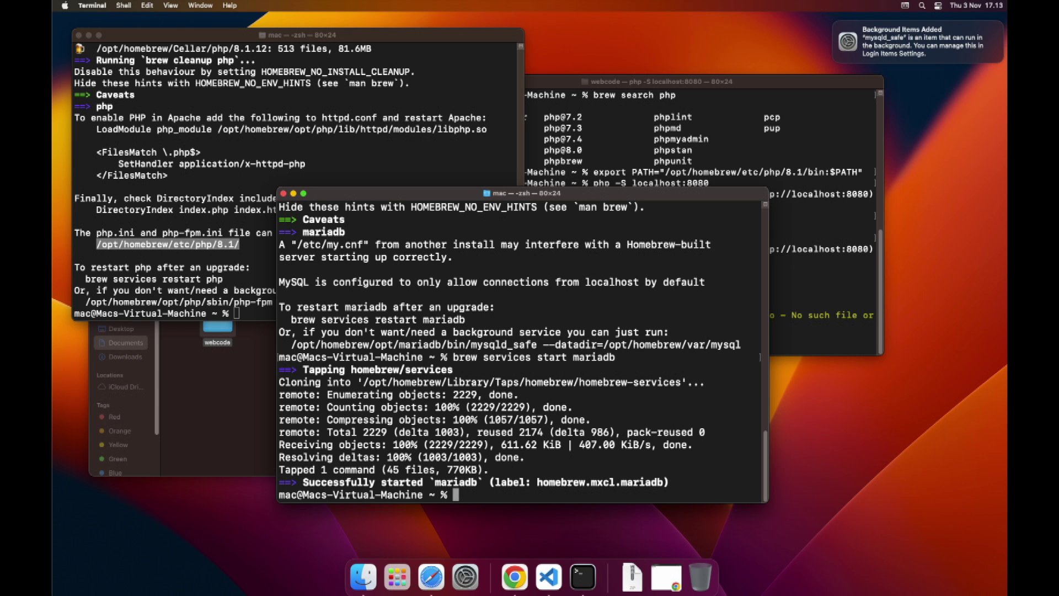
text(sudo mysql_secure_)
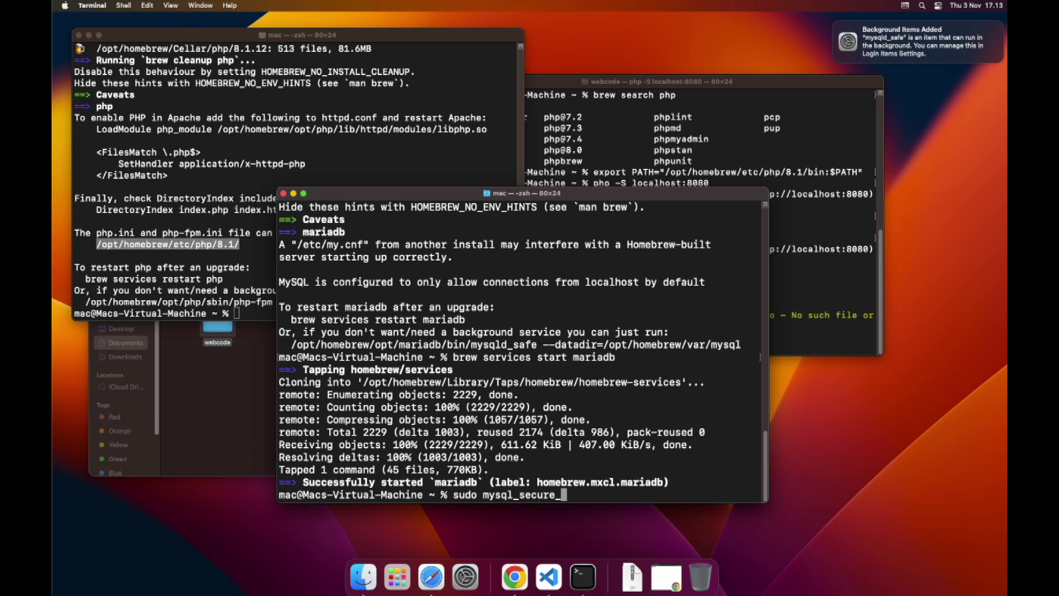
text(installation)
key(Return)
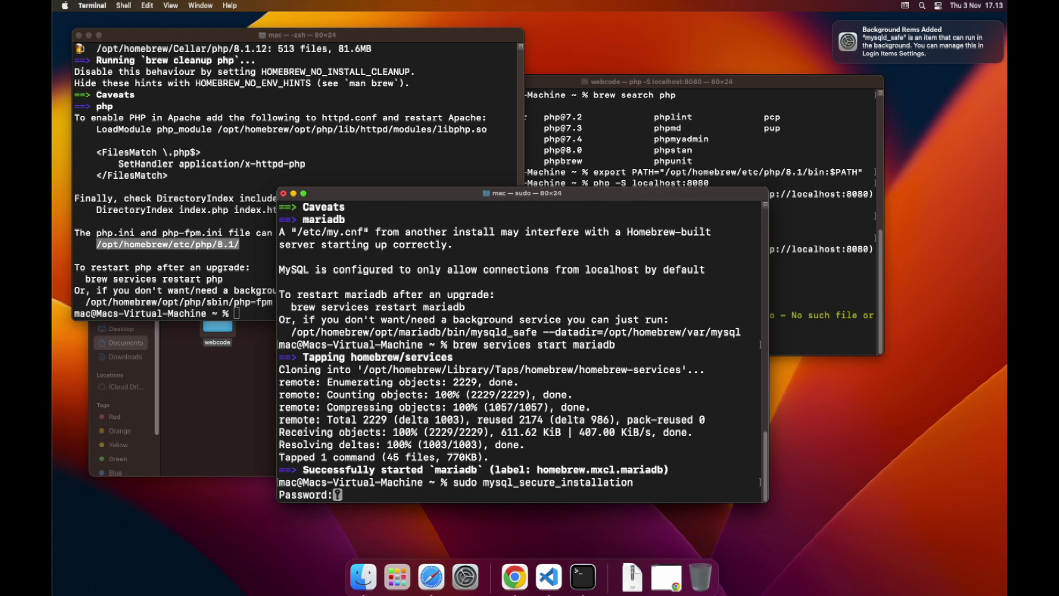
key(Return)
key(Return)
key(Return)
key(Up)
key(Return)
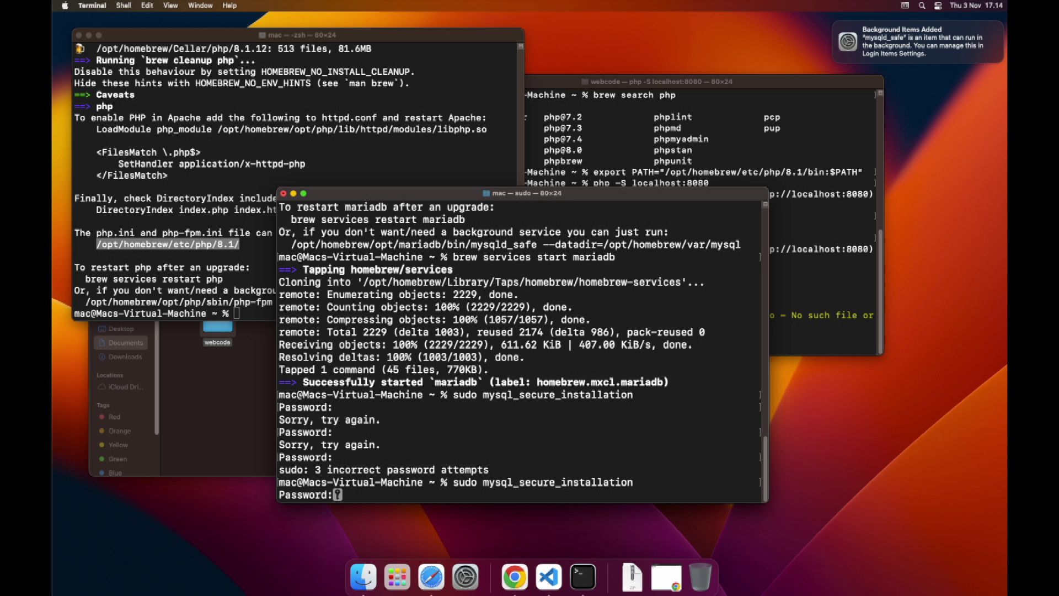
key(Return)
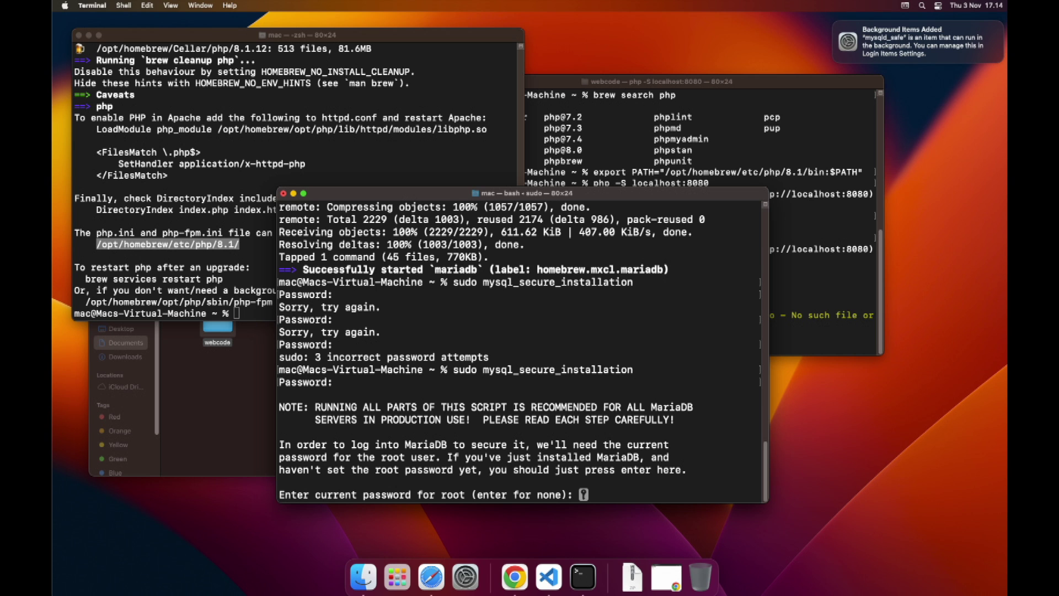
- Accept the blank current root password, enable unix_socket authentication and set a new root password
key(Return)
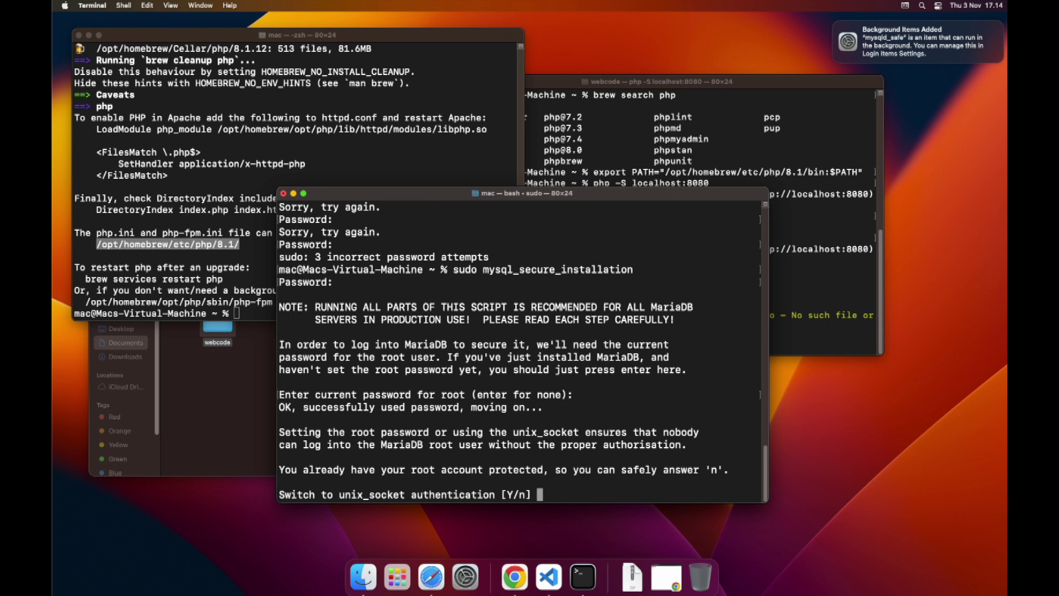
text(y)
key(Return)
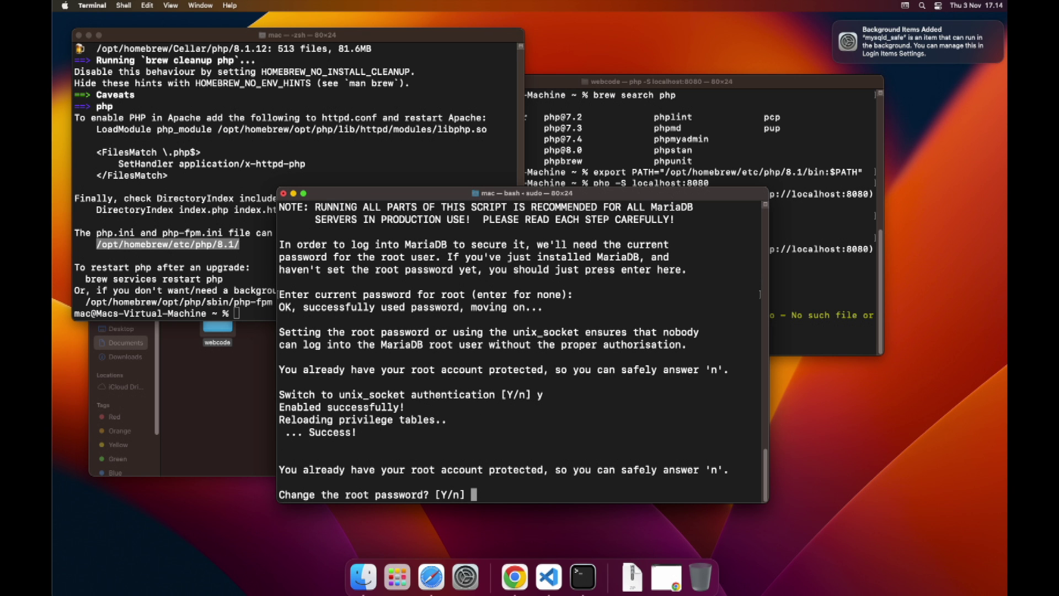
text(y)
key(Return)
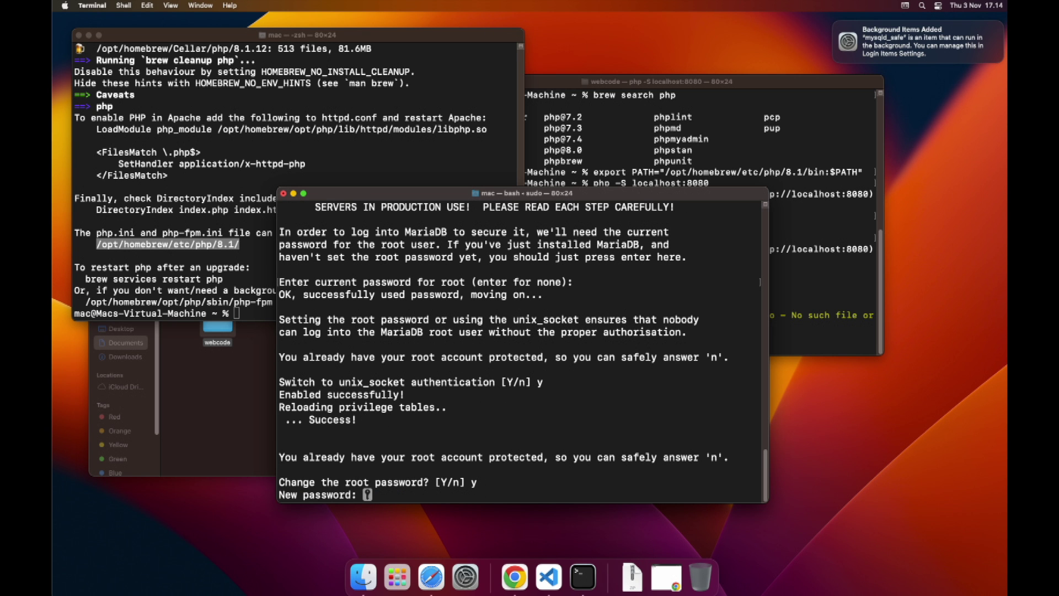
key(Return)
key(Return)
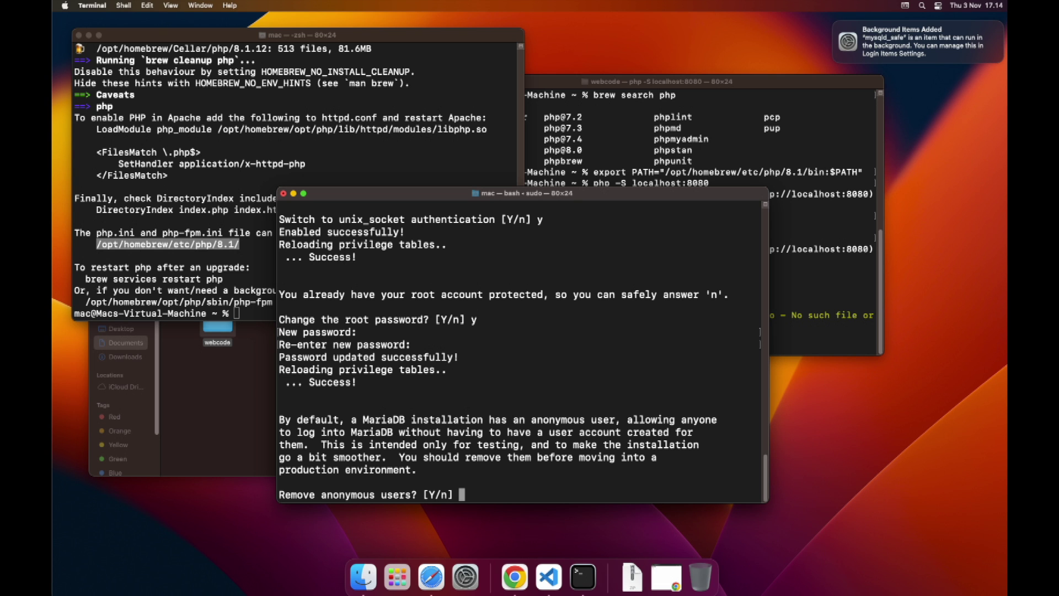
- Remove anonymous users, disallow remote root login, keep the test database and skip the privilege reload
text(y)
key(Return)
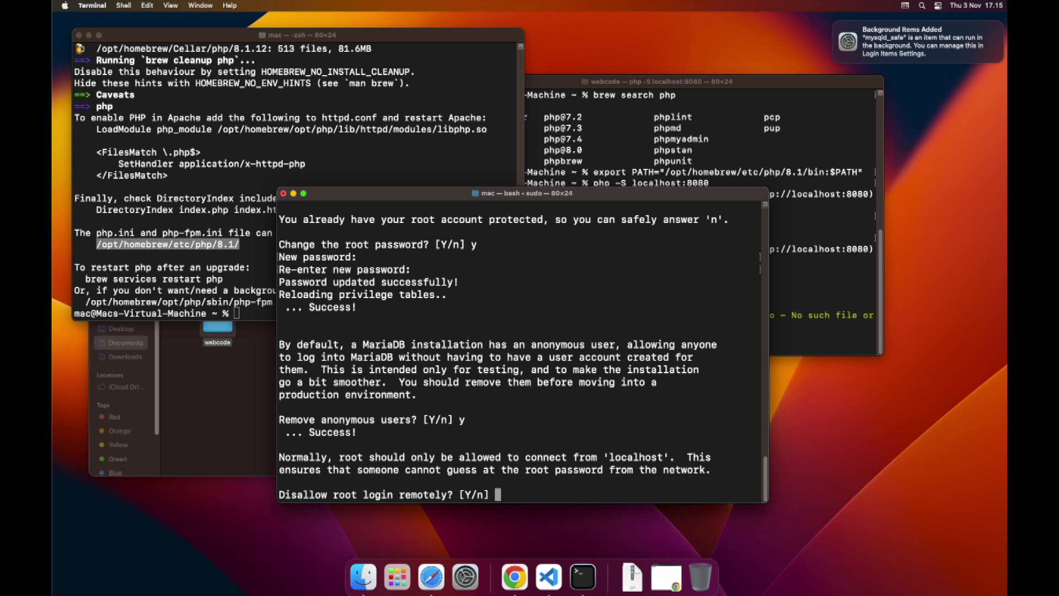
text(y)
key(Return)
text(nd access to it? [Y/n)
key(Return)
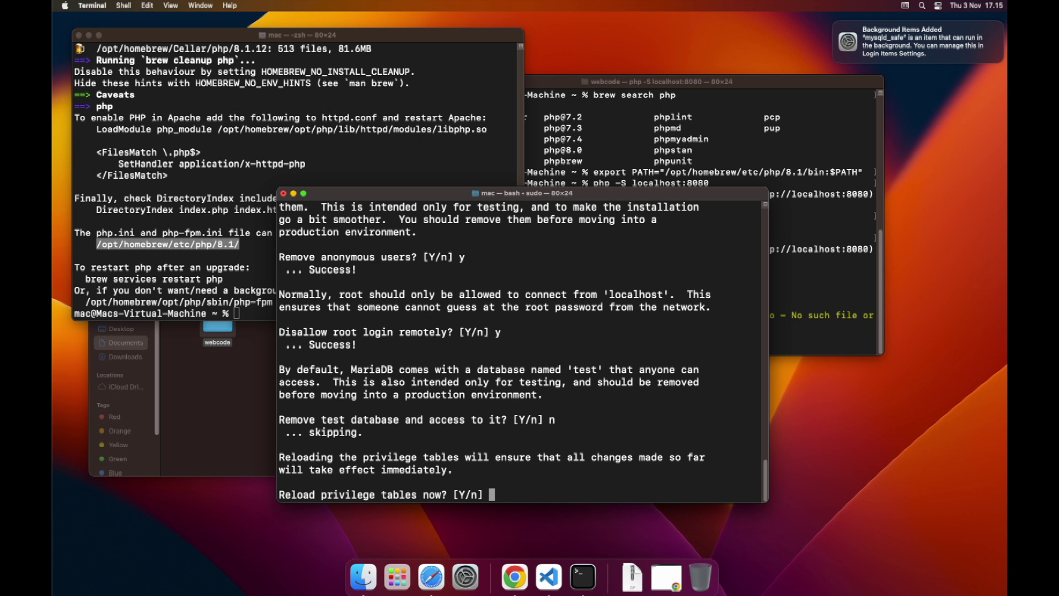
text(n)
key(Return)
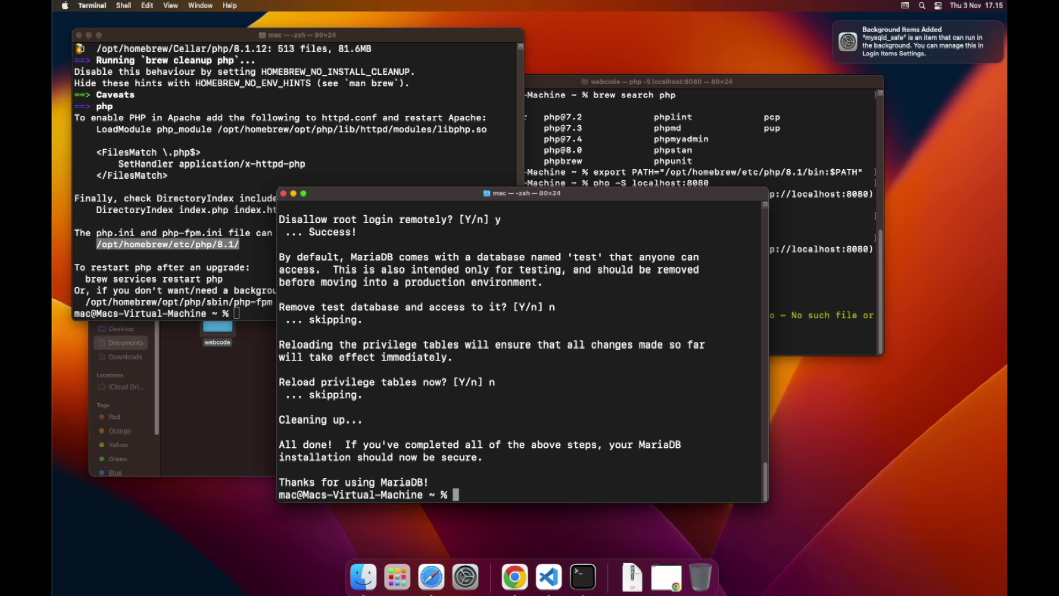
- Log into MariaDB as root, run SHOW DATABASES;, and begin CREATE DATABASE myDB
text(sudo mysql -uroot)
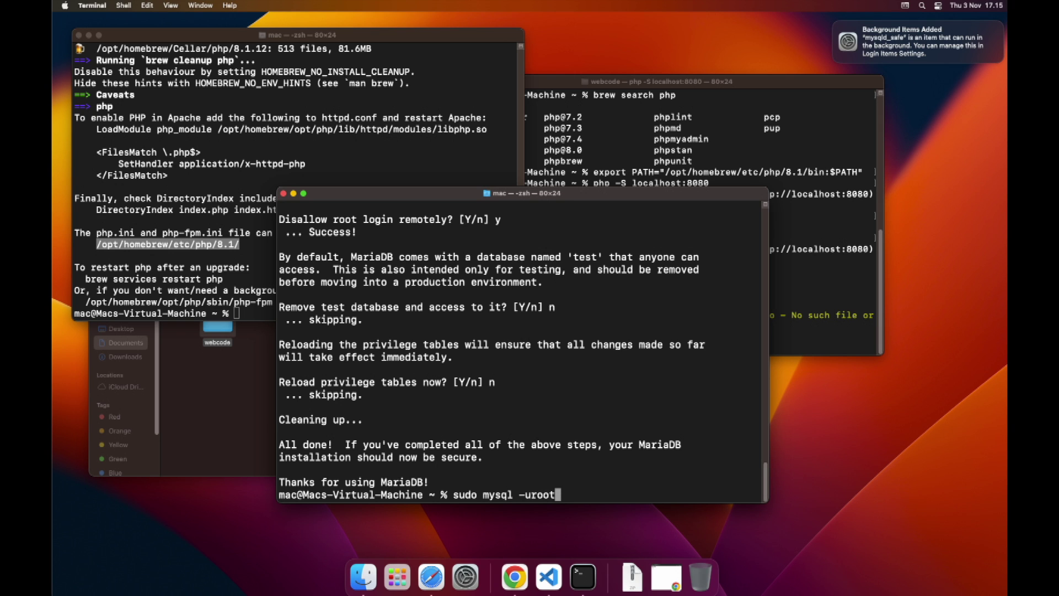
text( -p)
key(Return)
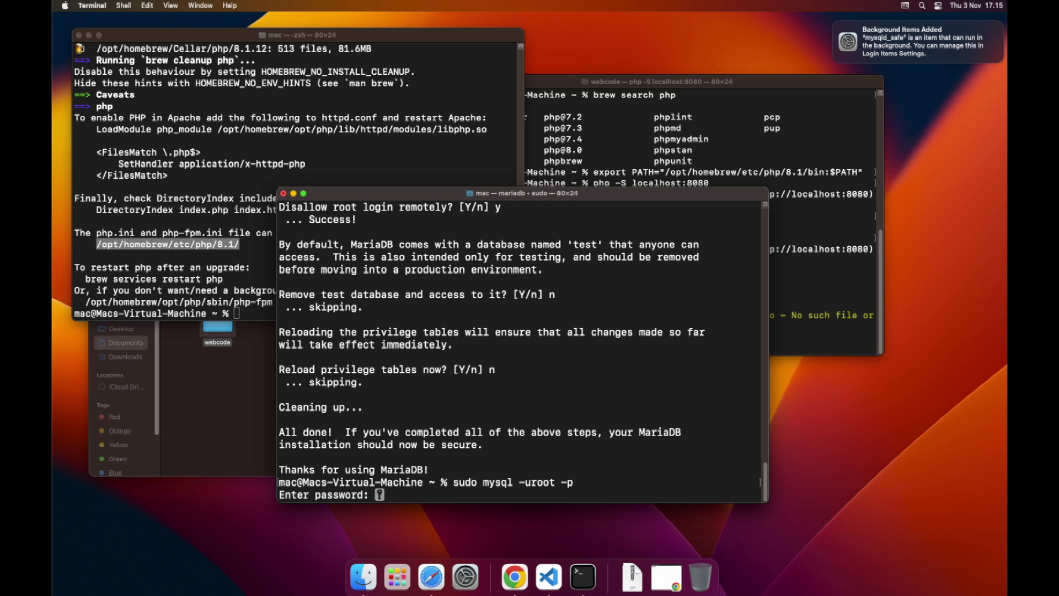
key(Return)
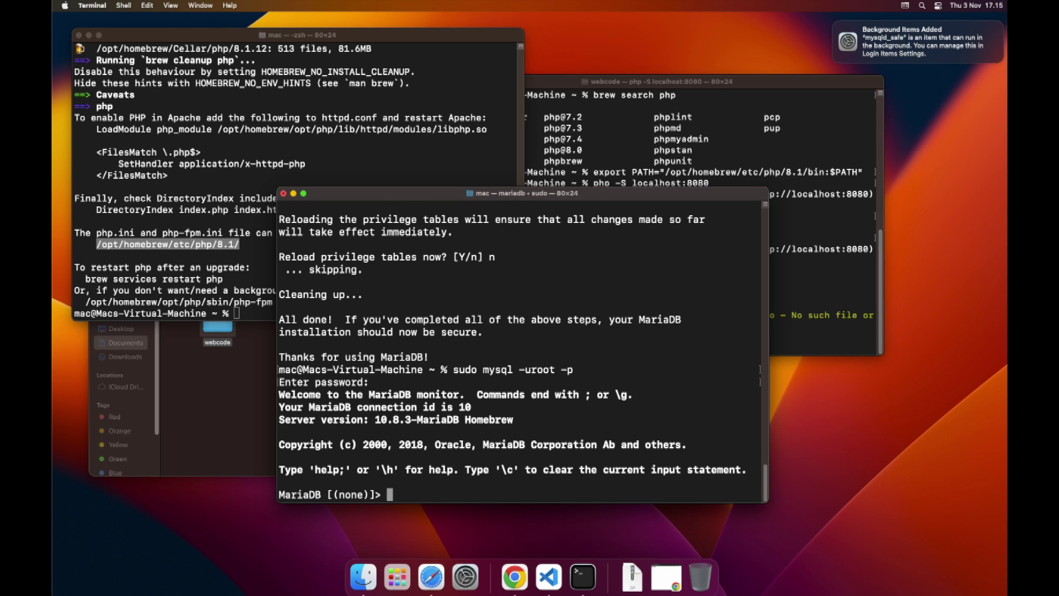
text(SHOW DATABASES)
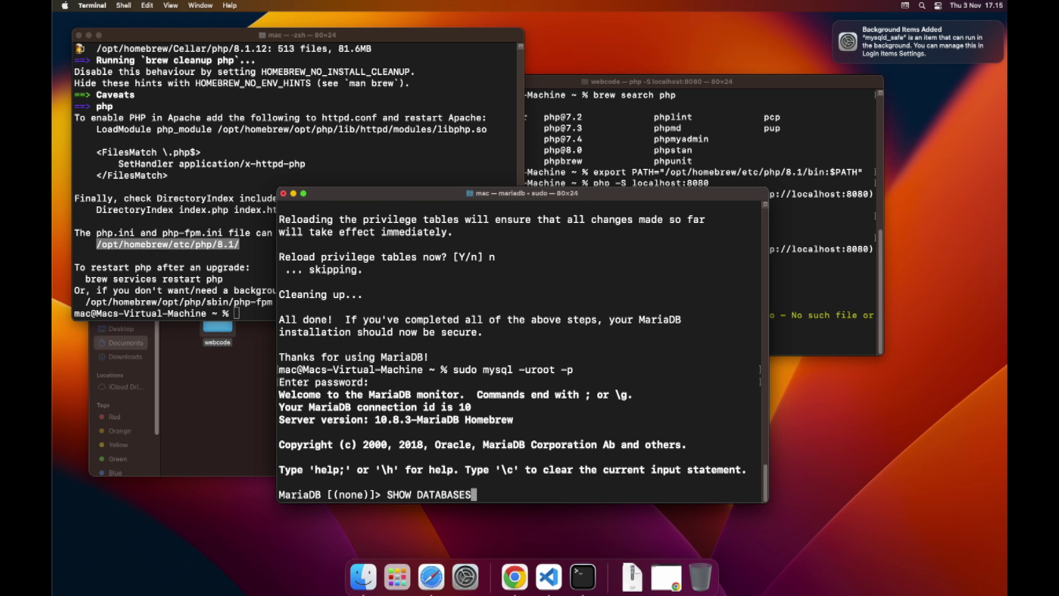
key(Return)
text(;)
key(Return)
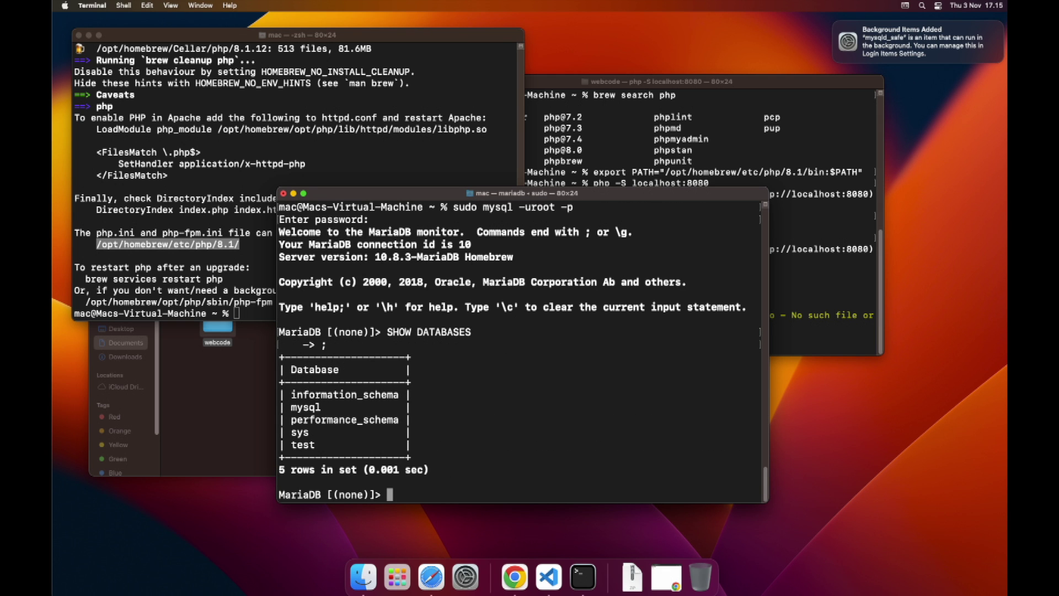
text(CREATE DATABASE myD)
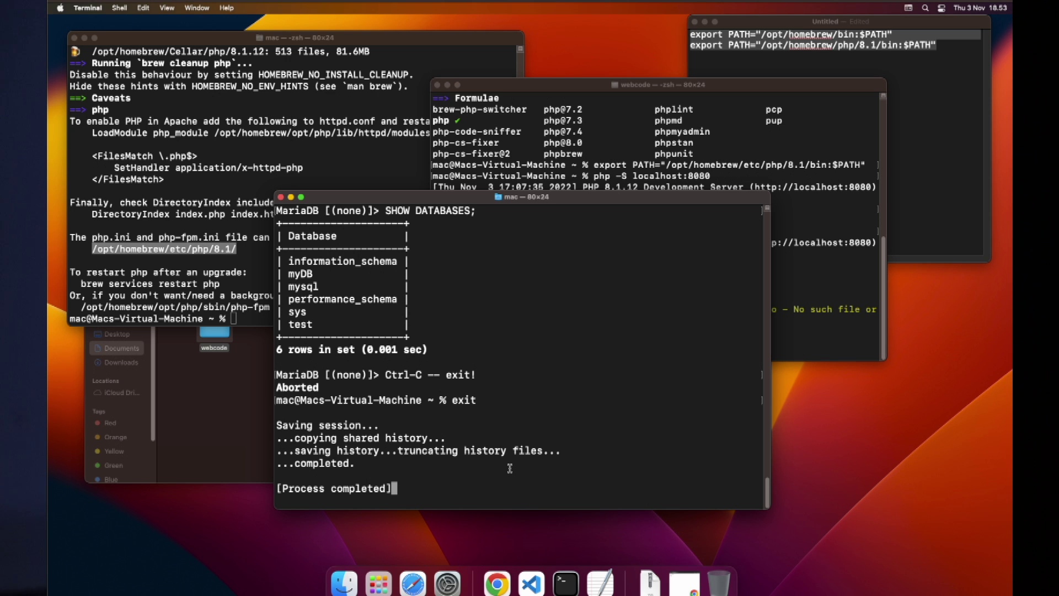
- Open a new Terminal window with the Basic profile
click(565, 93)
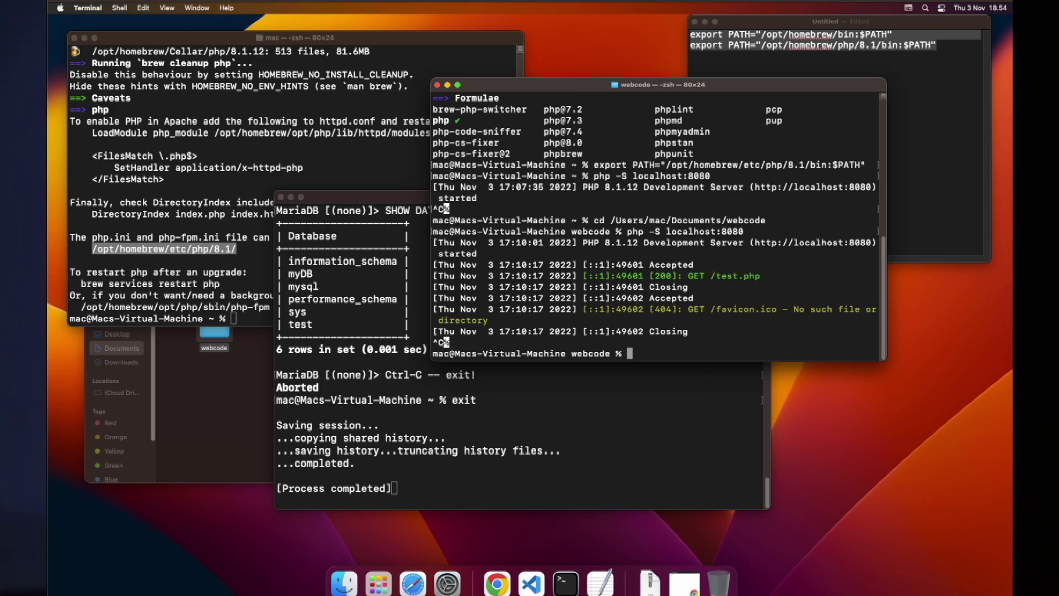
click(124, 8)
mouse_move(120, 25)
click(291, 23)
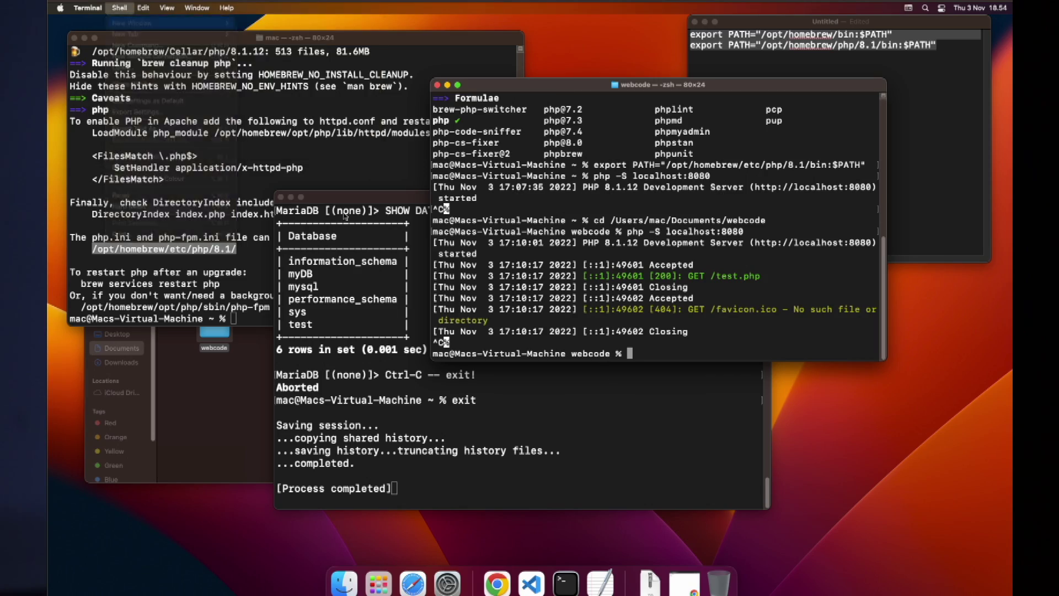
drag(437, 88, 567, 171)
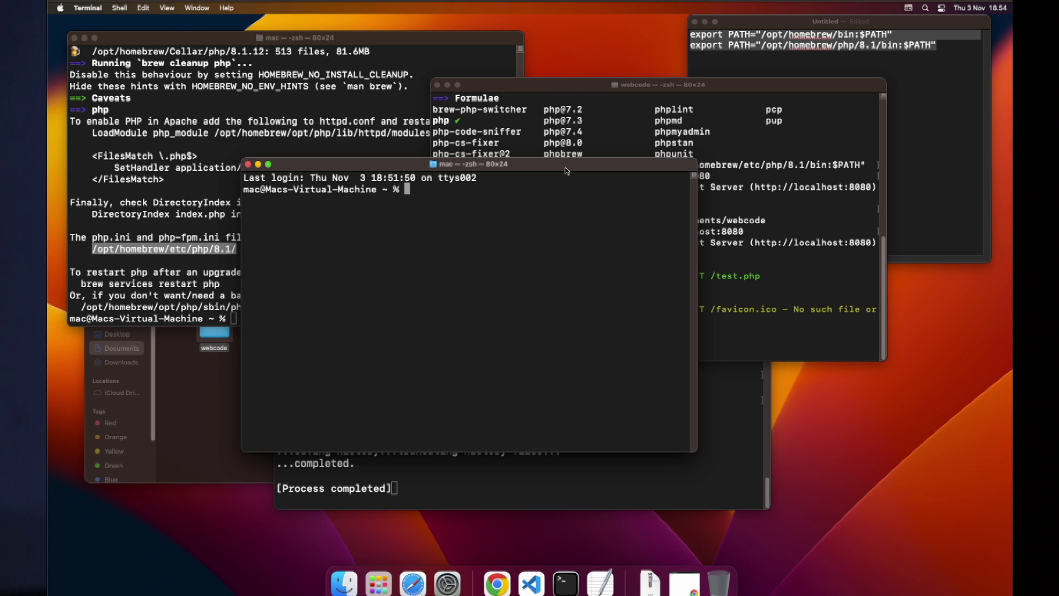
- Try php -S localhost:8080 and brew search php in the new window
text(php -S localhost:8080)
key(Return)
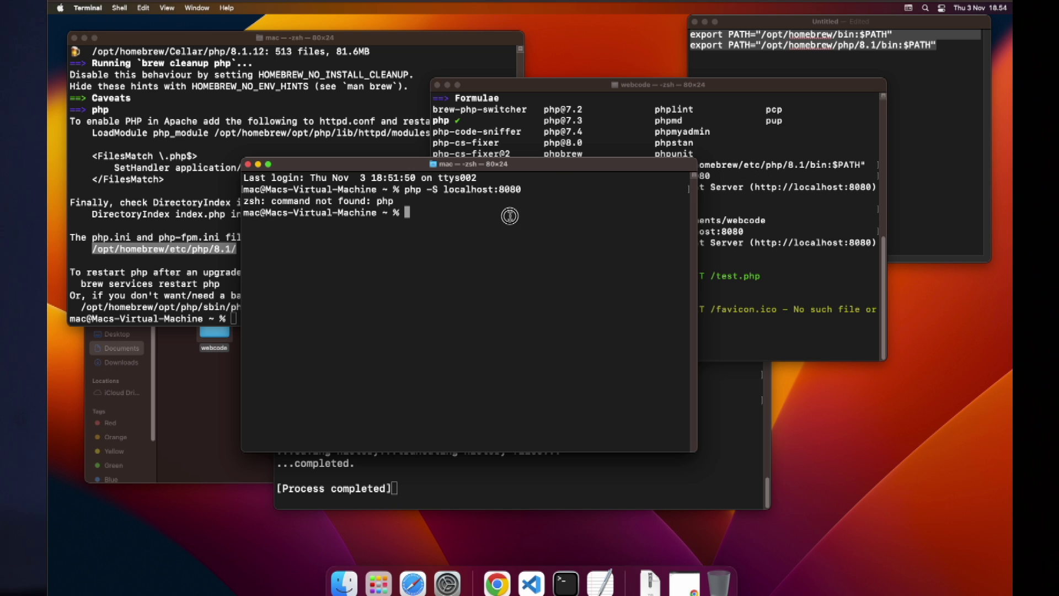
text(brew search php)
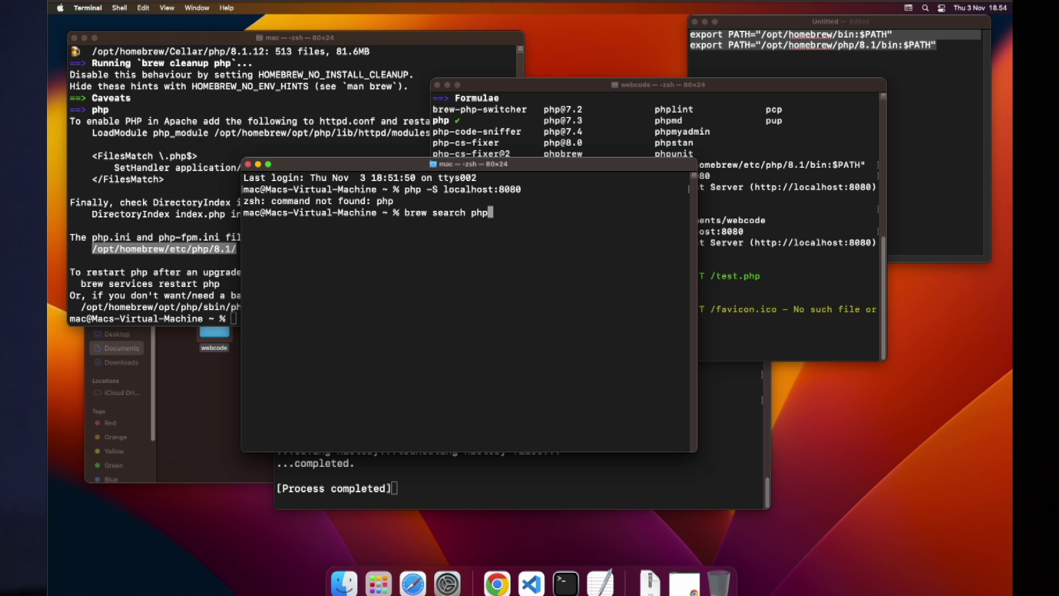
key(Return)
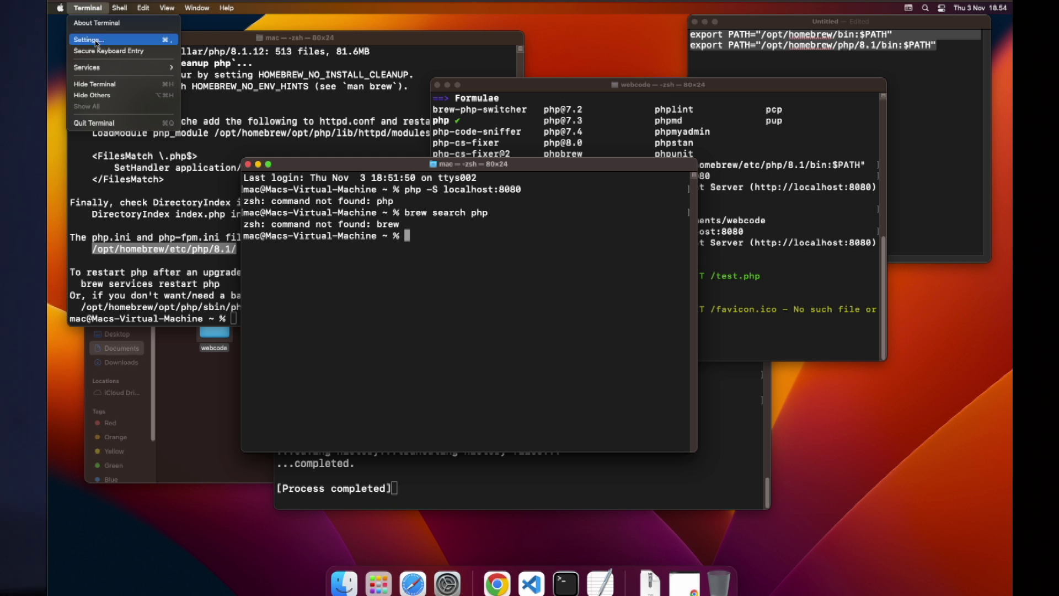
- Make the Basic profile's startup command export /opt/homebrew/bin and /opt/homebrew/php/8.1/bin onto PATH
click(97, 39)
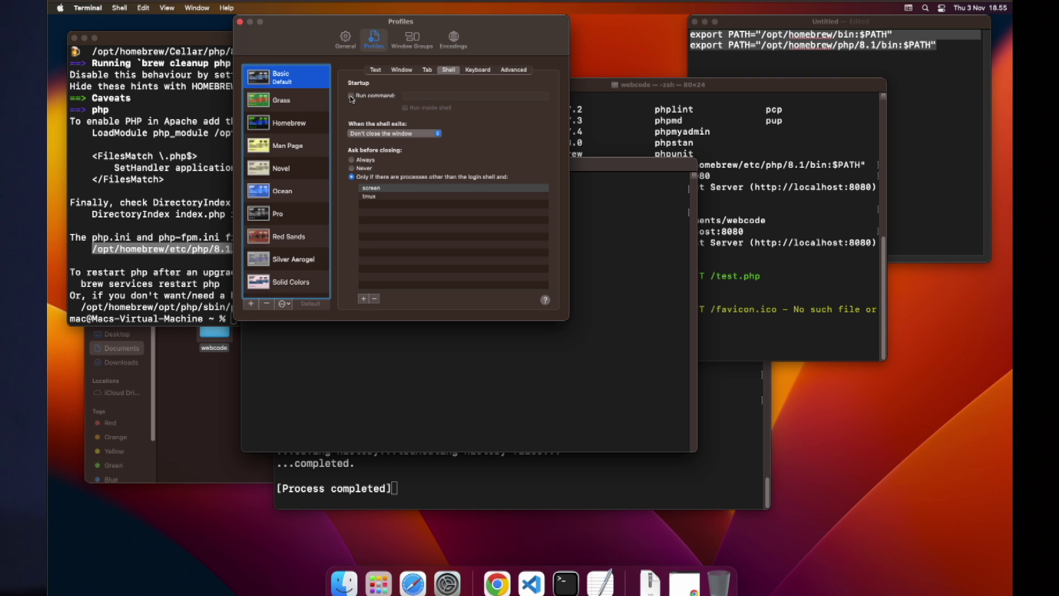
click(351, 96)
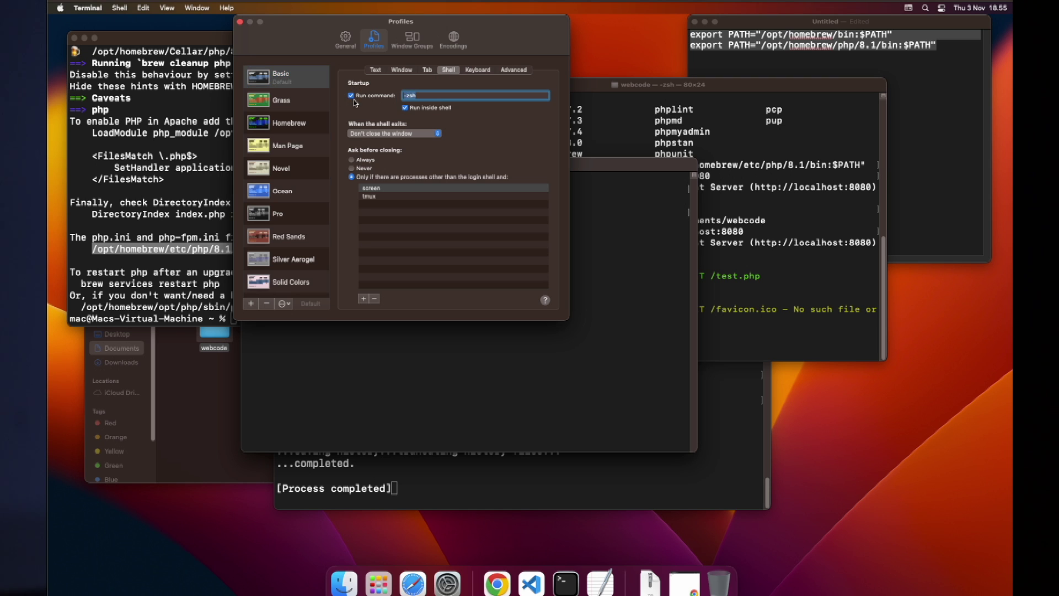
click(436, 96)
key(super+a)
key(BackSpace)
text(c)
text(omebre)
text(w/bin:$PATH)
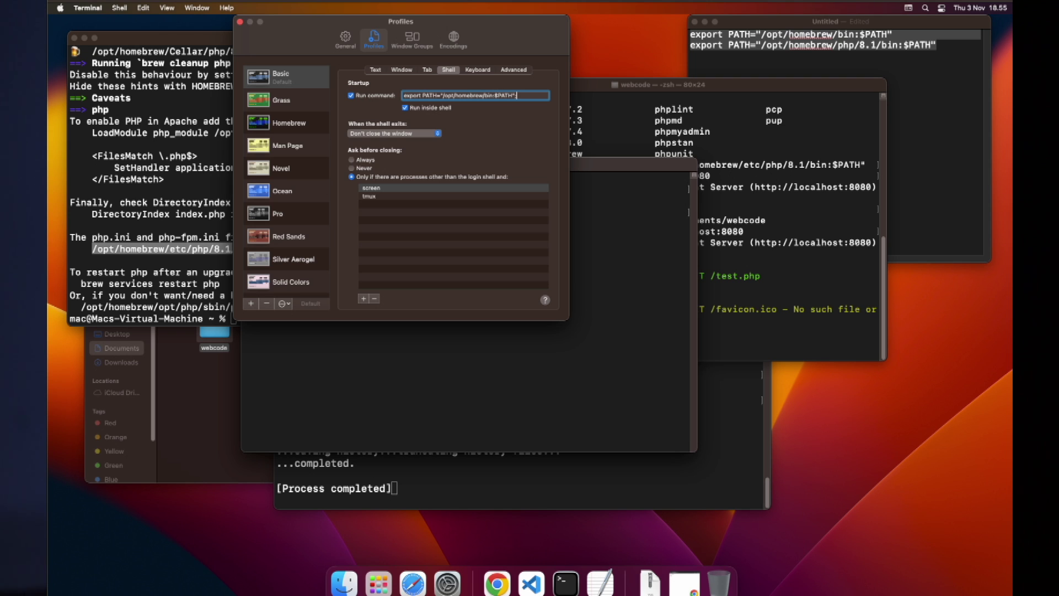
text("; export PATH="/opt/homebrew/php/8.1/bin:$PATH")
key(super+n)
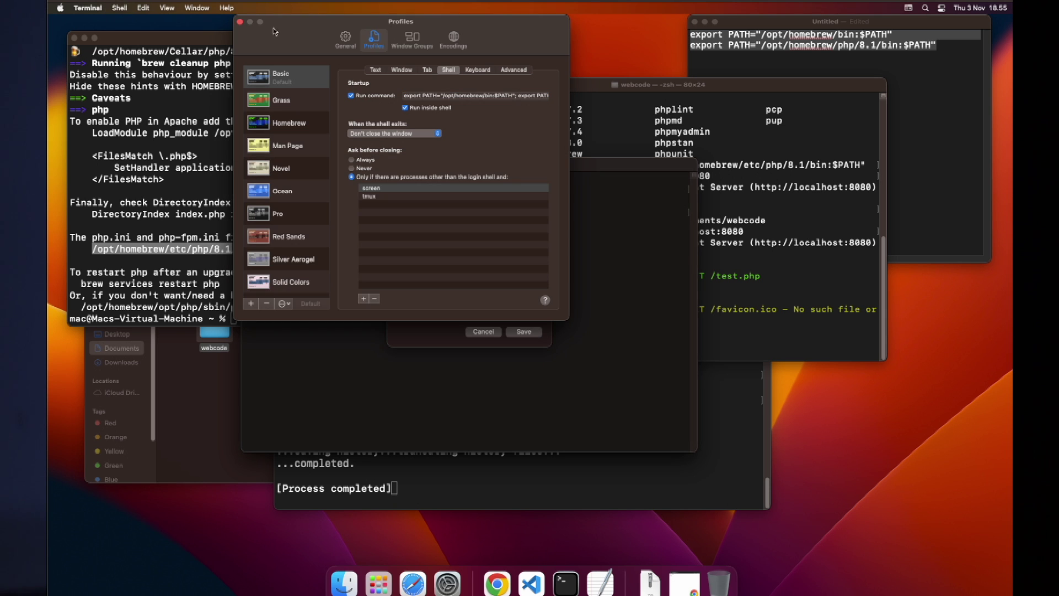
click(241, 22)
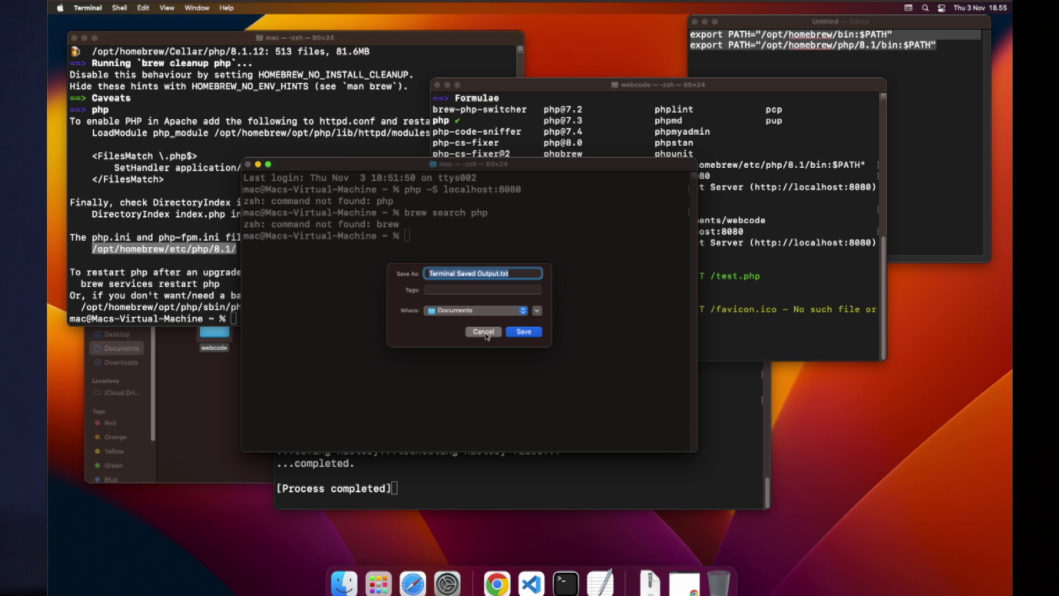
click(484, 332)
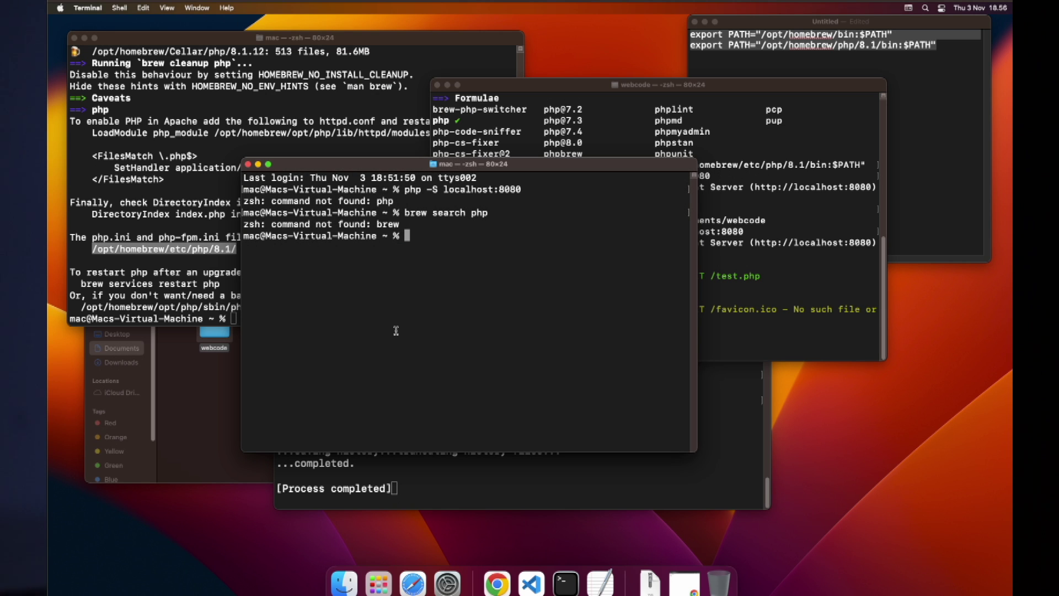
- Open a new Basic-profile window, enlarge its text twice, and start typing php -S localhost:
click(119, 7)
click(125, 24)
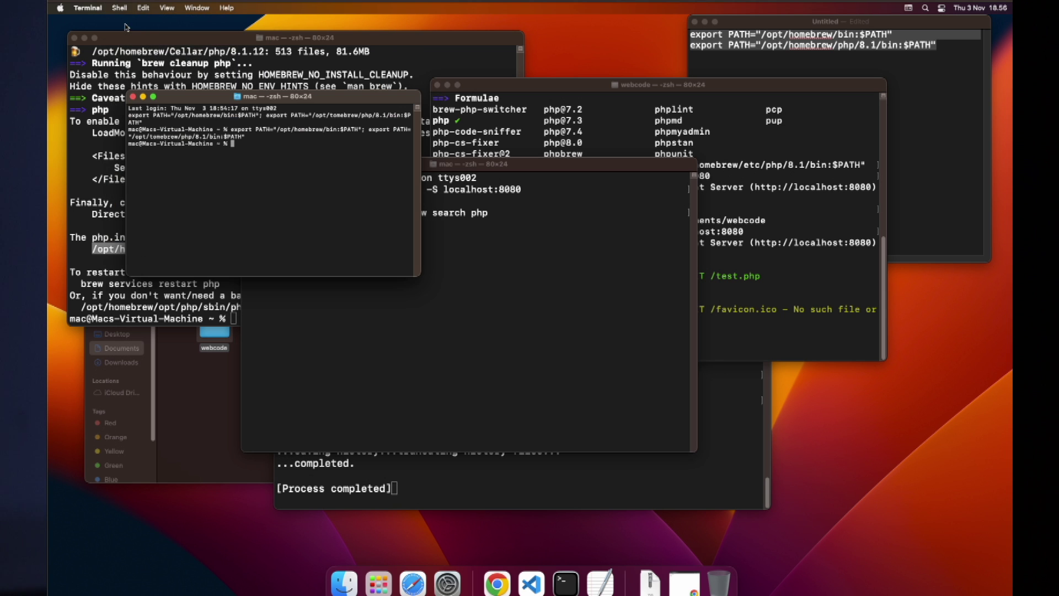
key(super+plus)
key(super+plus)
key(super+plus)
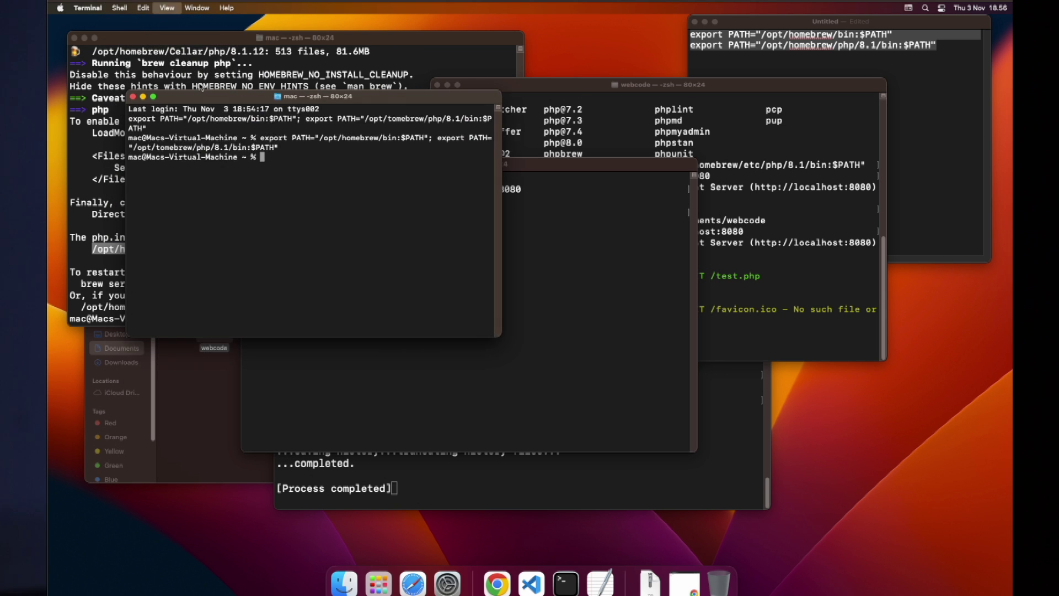
key(super+plus)
key(super+plus)
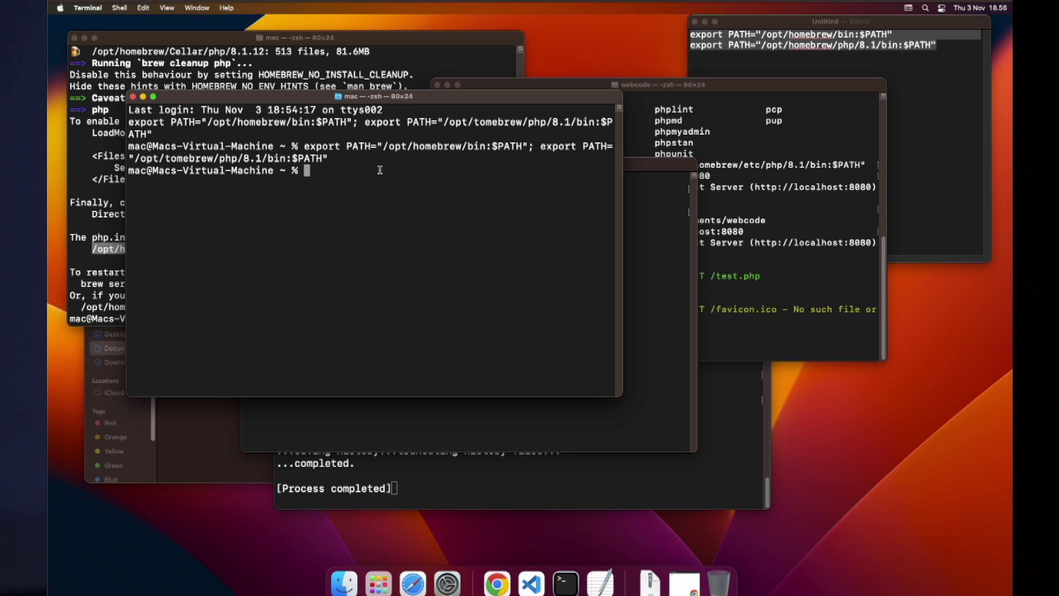
text(php -S localhost)
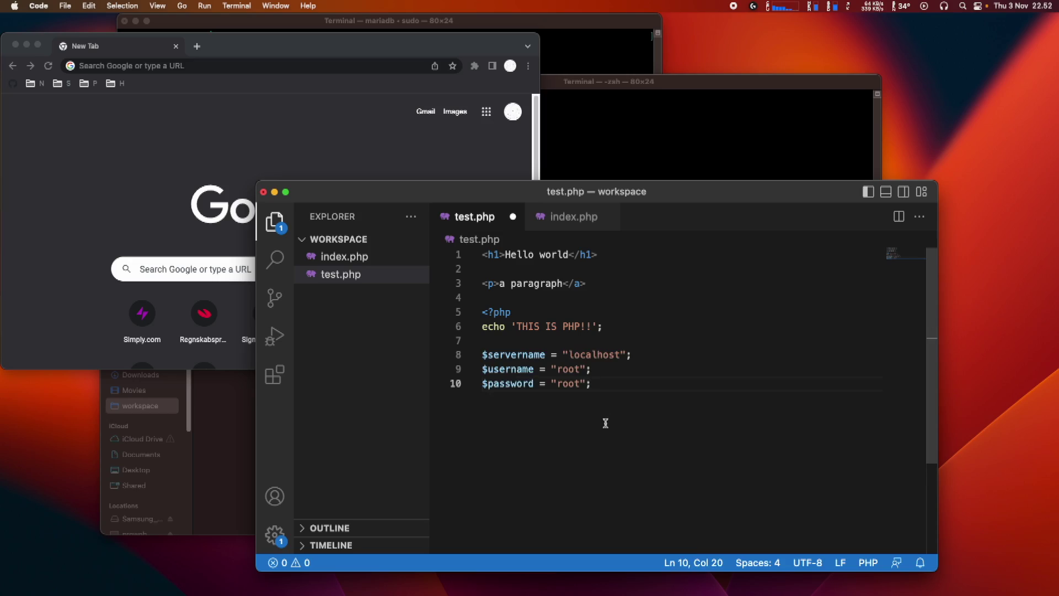
- Add $database = "myDB"; below the password variable in test.php
key(Return)
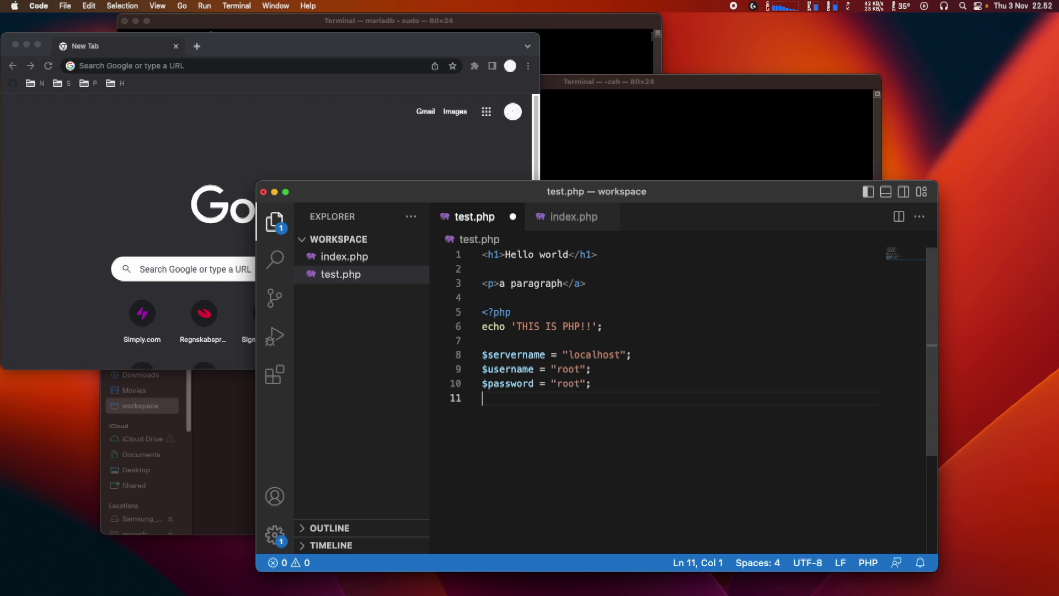
text($database = "myDB";)
key(Return)
key(Return)
key(Return)
key(Return)
- Add $connection = new PDO("mysql:host=$servername;dbname=$database", $username, $password);
text($connection = new PDO)
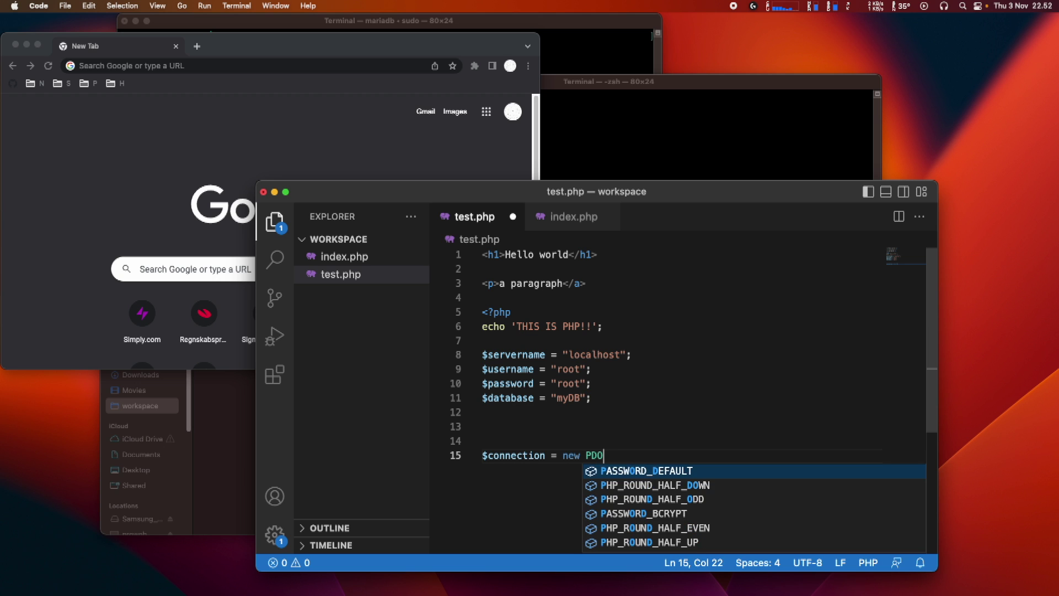
text(();)
key(Left)
key(Left)
text(")
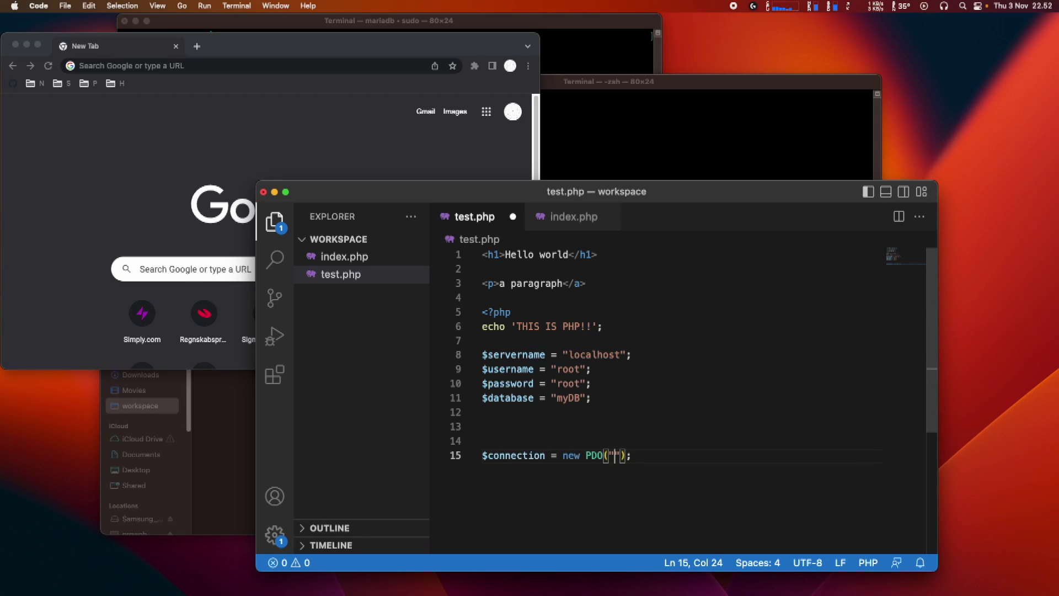
text(mysql:host=$servername;dbname=$database)
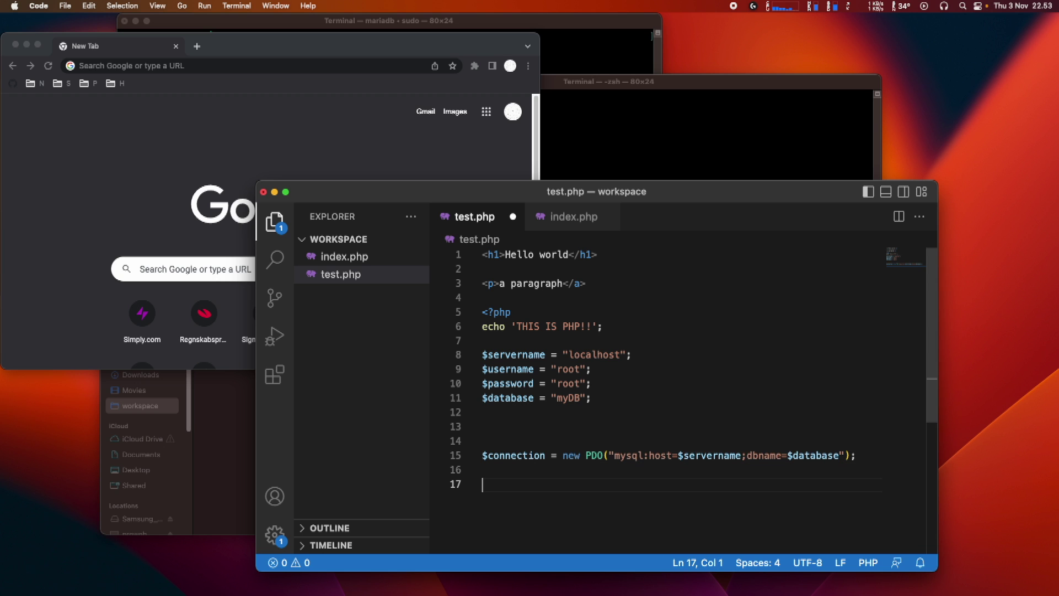
click(842, 454)
text(, $usernam)
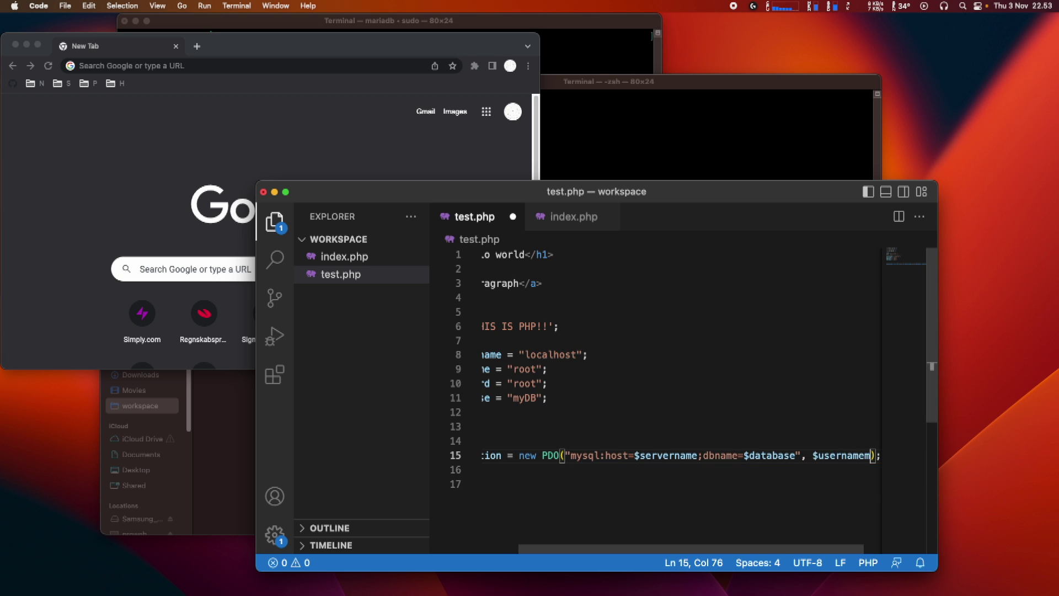
text(e, $pas)
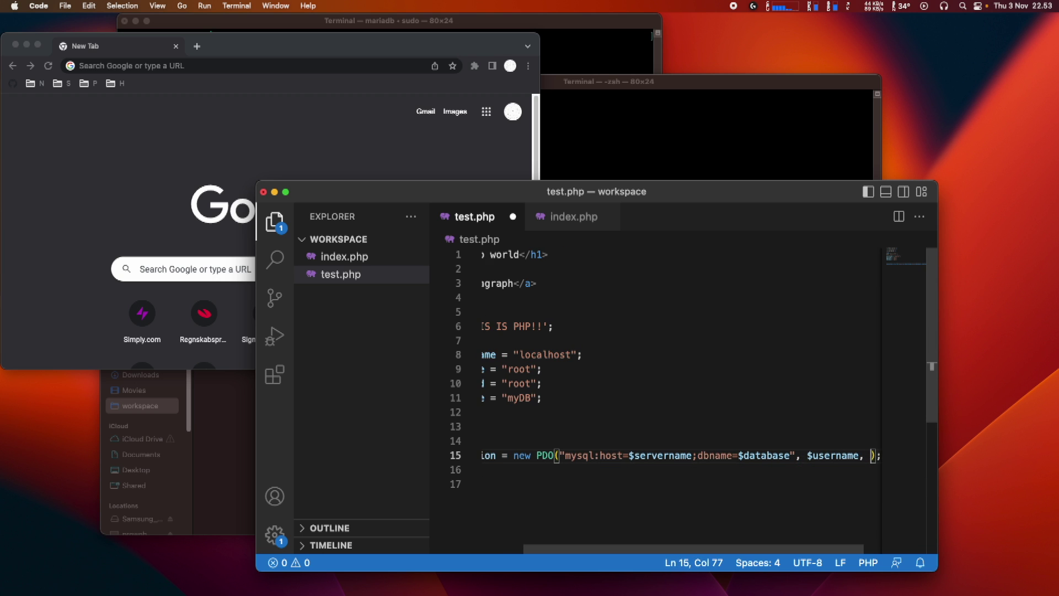
text(sword)
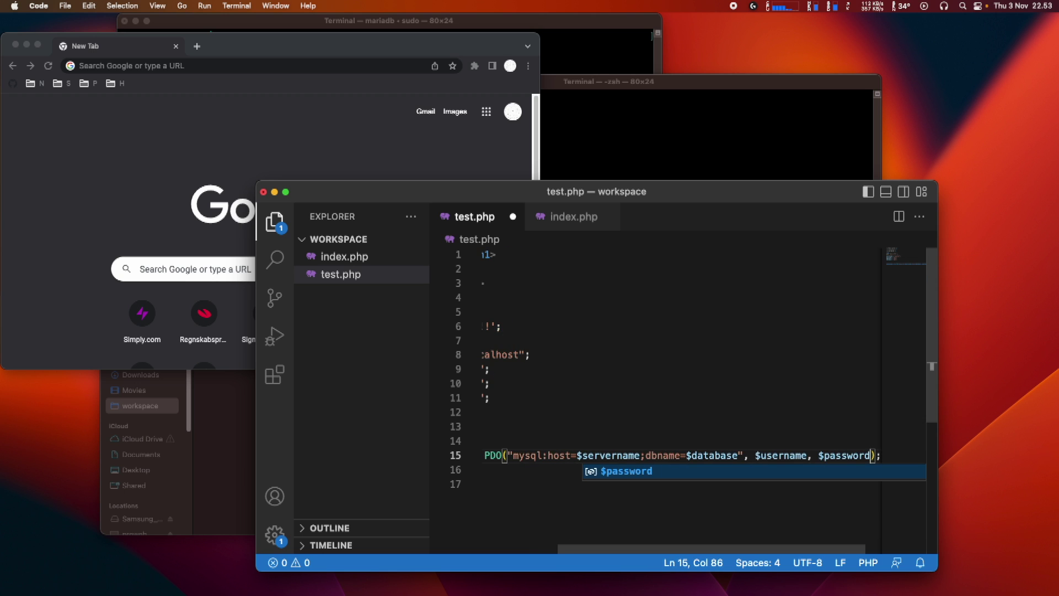
key(Escape)
key(super+Left)
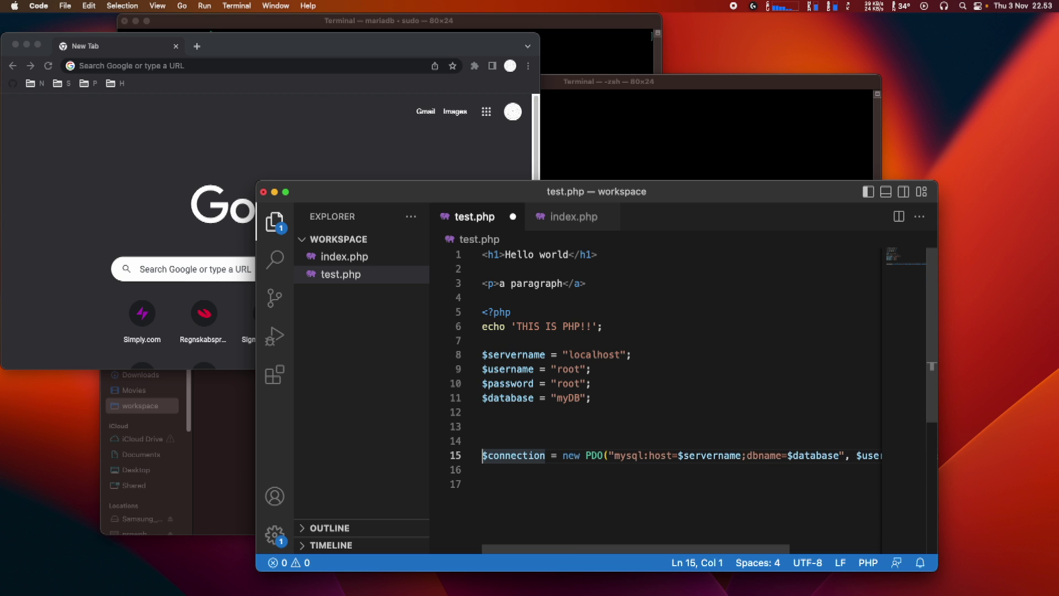
- Add 'try {' above the PDO connection and a 'catch (PDOException $exception)' header below it
key(Up)
key(Up)
text(try {)
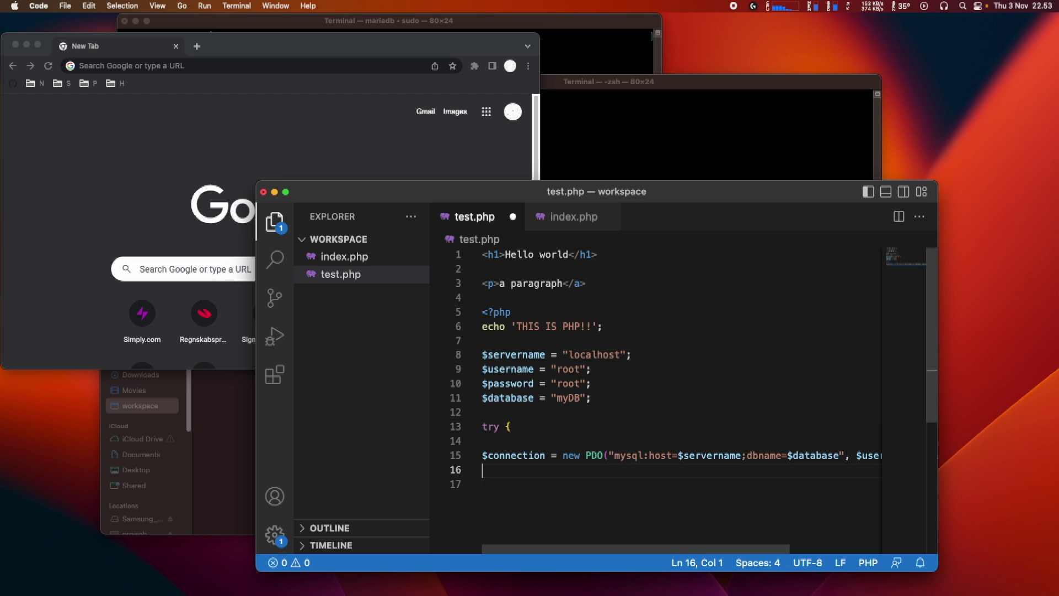
key(Down)
key(Down)
key(Down)
key(Down)
text(} catch (PDOEx) {)
key(Return)
click(531, 483)
text(PDOEx)
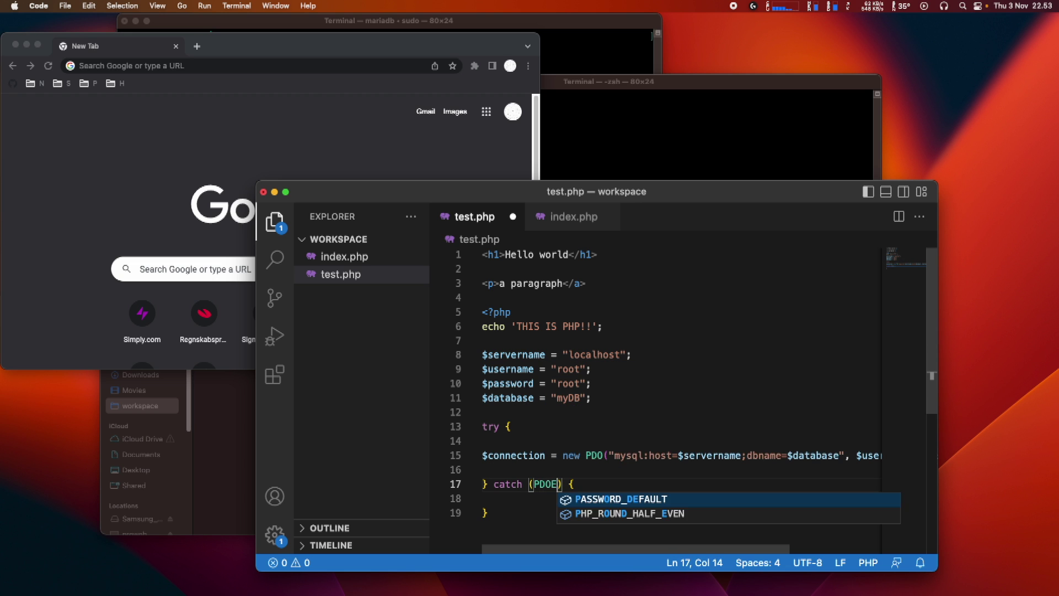
text(ception )
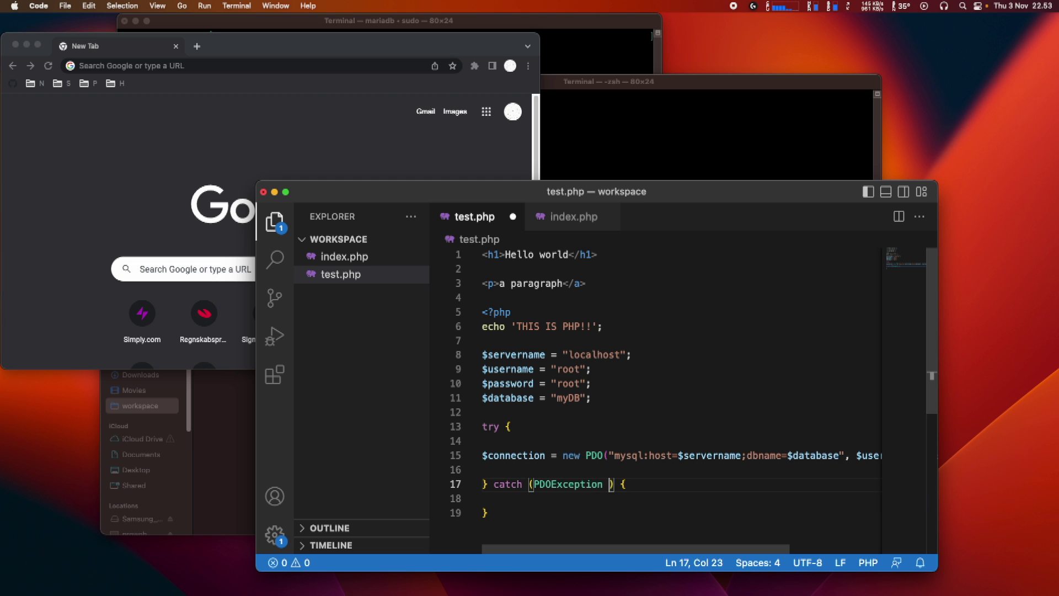
text($exception)
key(Right)
- Make the catch block echo "Database connection failed" . $exception; and indent the try body
key(Down)
key(Tab)
text(echo "Database connection failed" . $exce)
key(Tab)
text(;)
click(482, 455)
key(Tab)
key(Down)
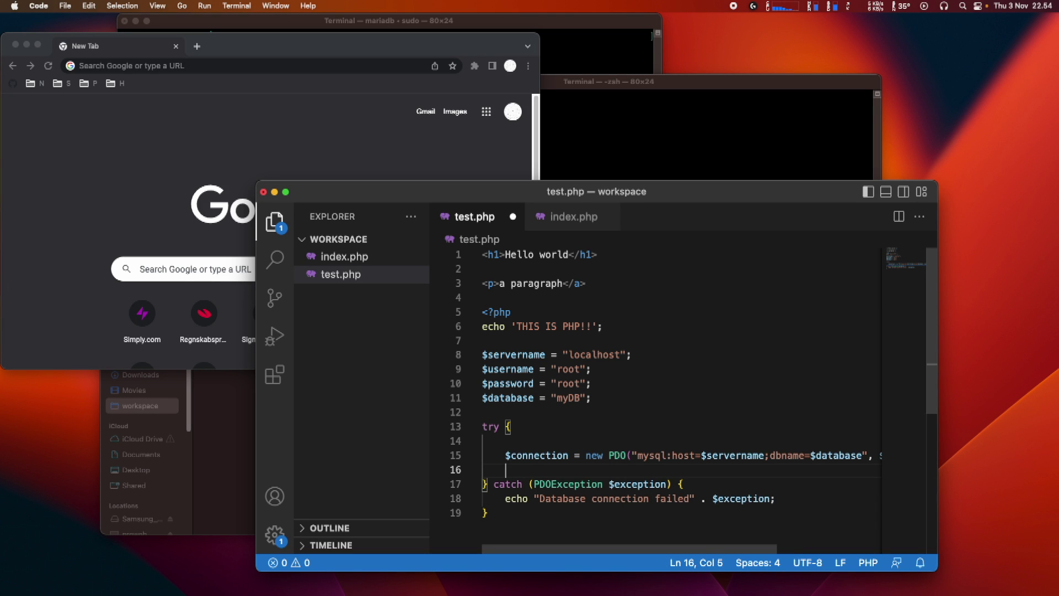
text(echo "Database connection successfull";)
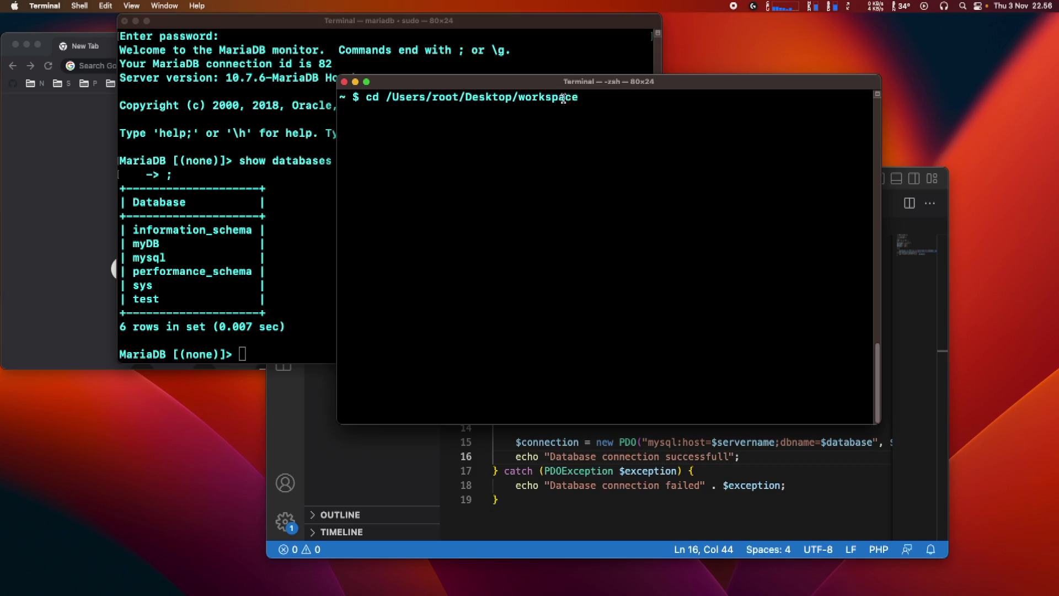
- Run php -S localhost:8080 from the Desktop workspace folder to start the development server
key(Return)
text(php -S localhost:8080)
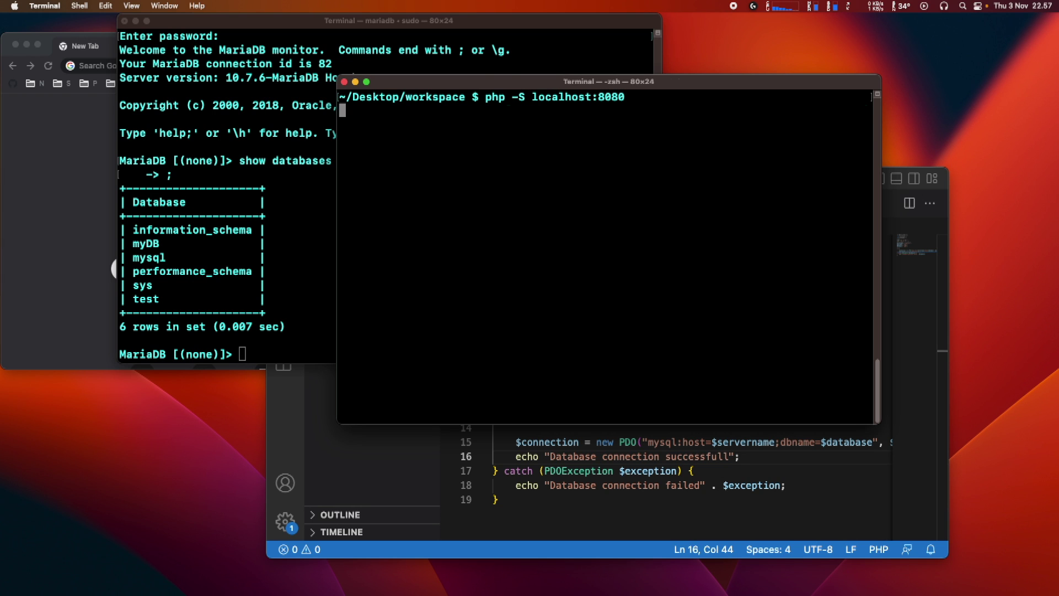
key(Return)
click(199, 65)
- Load localhost:8080/test.php and highlight the 'Database connection successfull' message
text(localhost:8080/test)
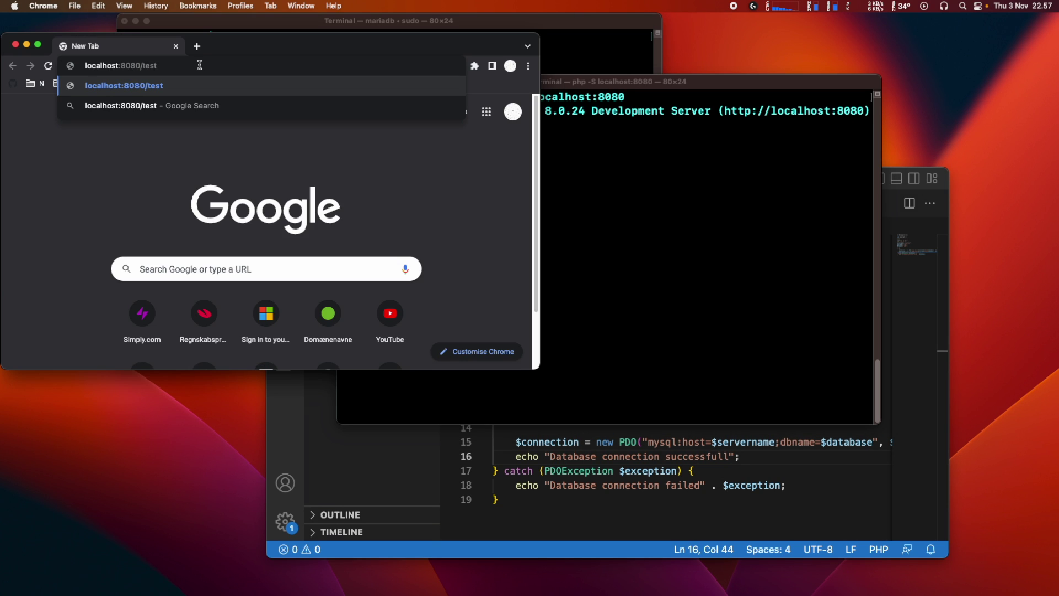
text(.php)
key(Return)
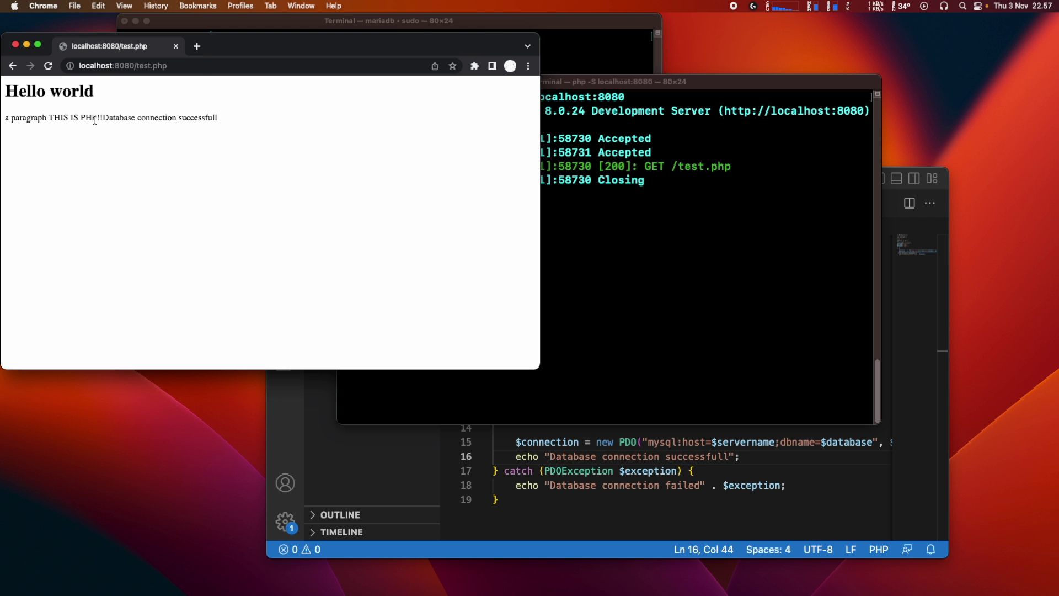
drag(104, 117, 217, 118)
drag(233, 50, 267, 129)
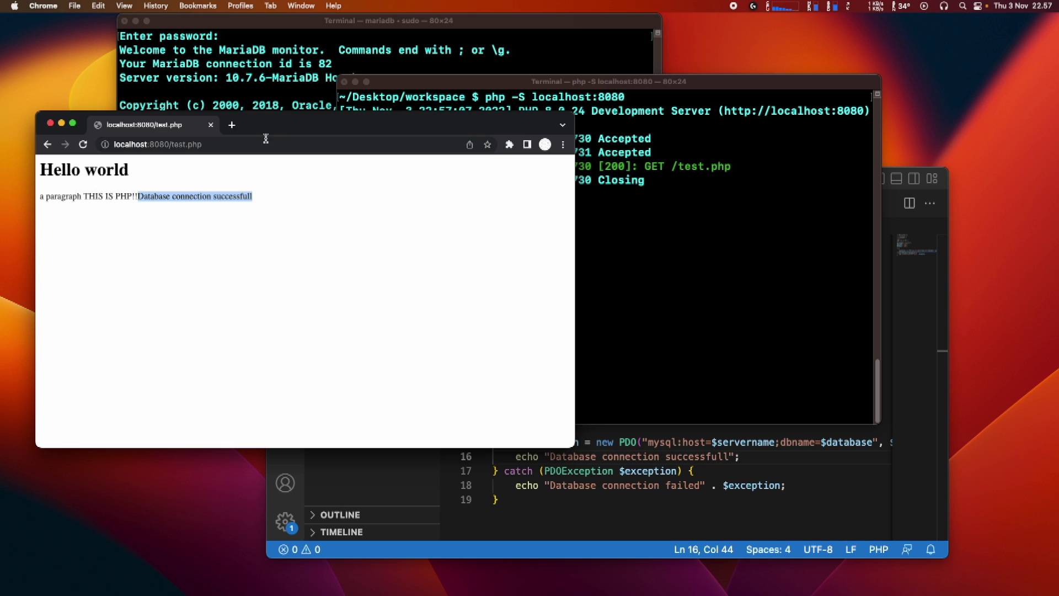